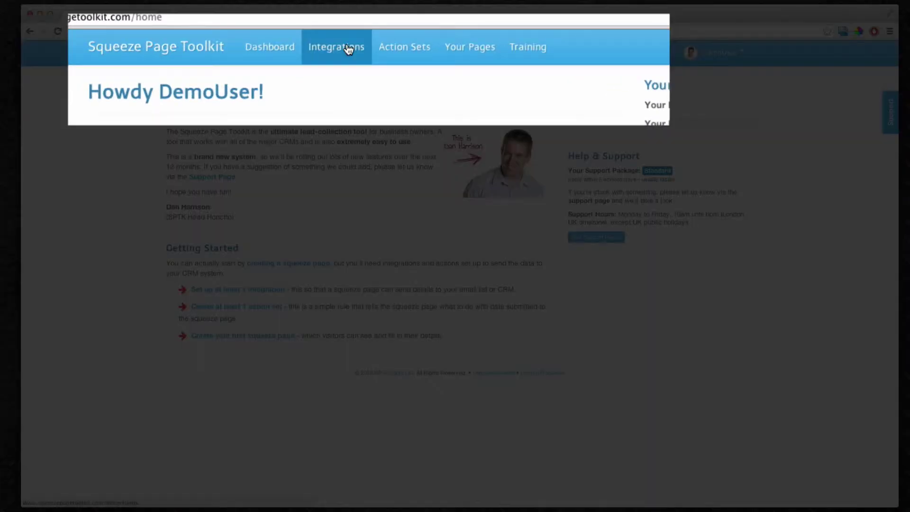
Connect the AWeber account from its integration settings and allow the toolkit access.
left_click(352, 53)
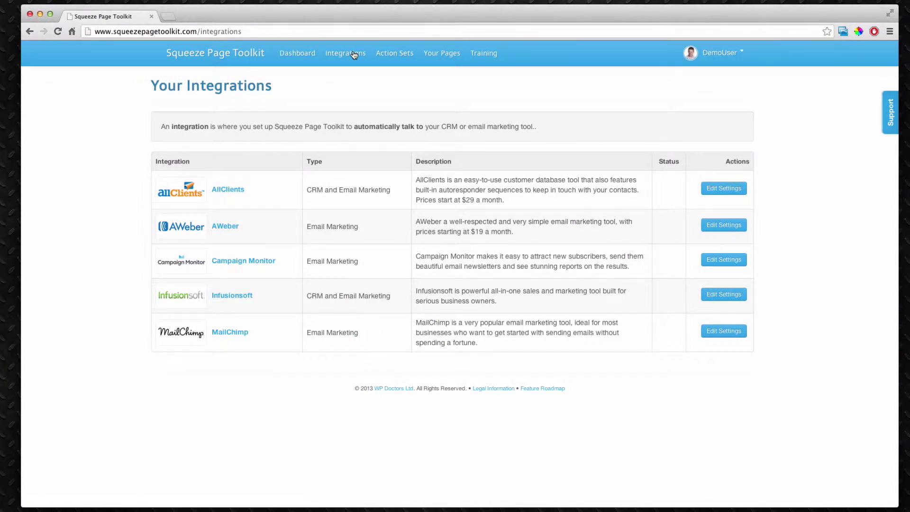
left_click(730, 226)
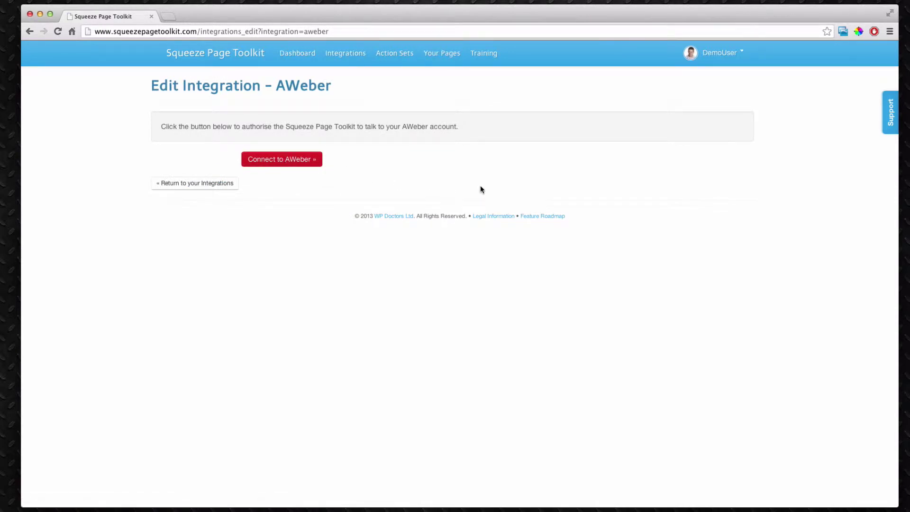
left_click(300, 159)
left_click(488, 215)
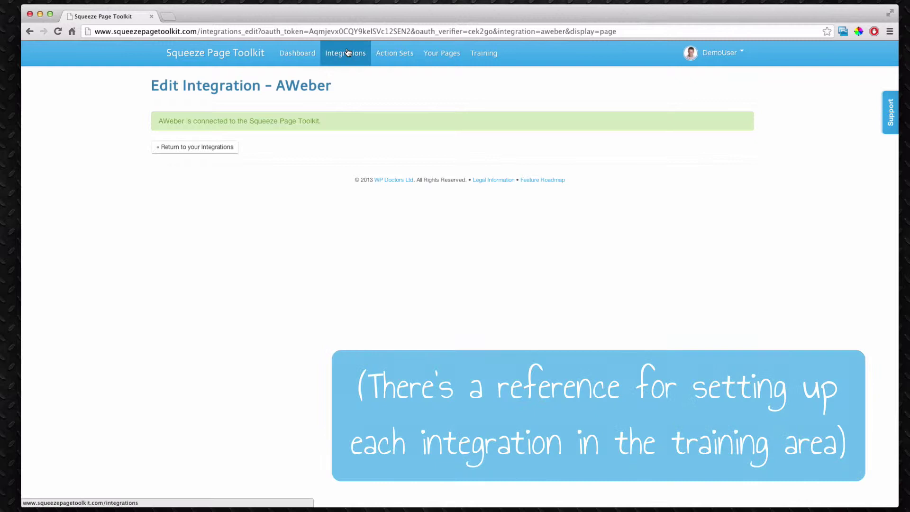
Review the Infusionsoft and MailChimp integration settings, returning to the integrations list.
left_click(351, 55)
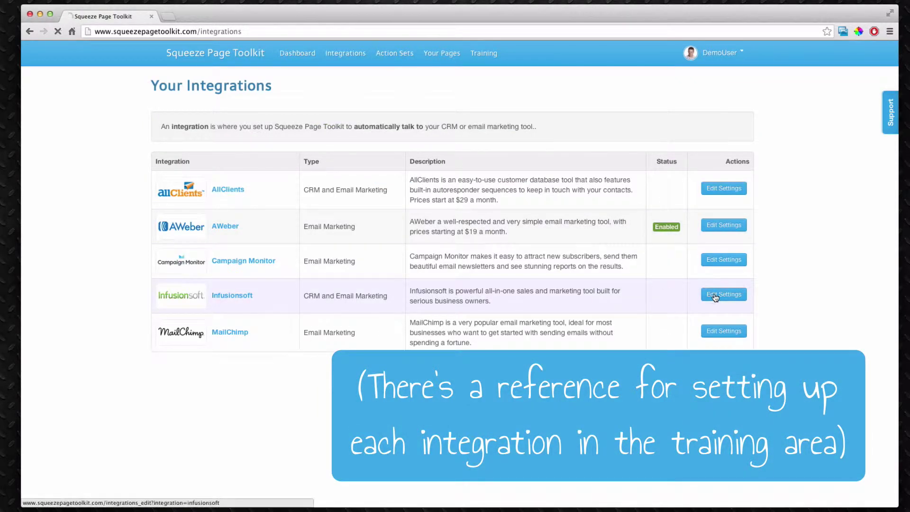
left_click(711, 295)
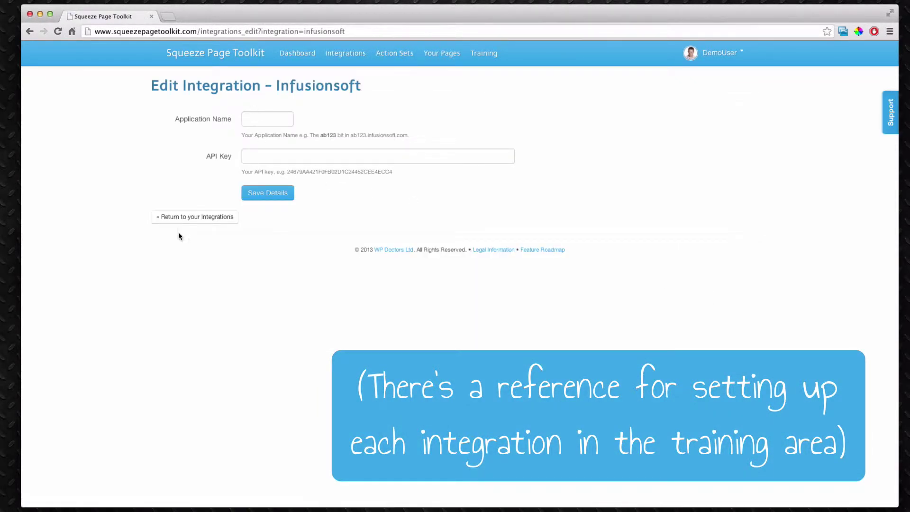
left_click(189, 218)
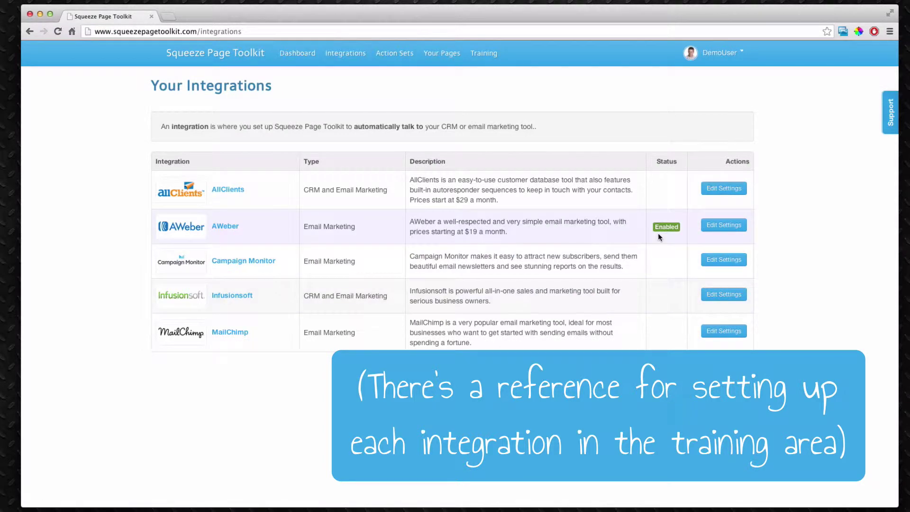
left_click(713, 331)
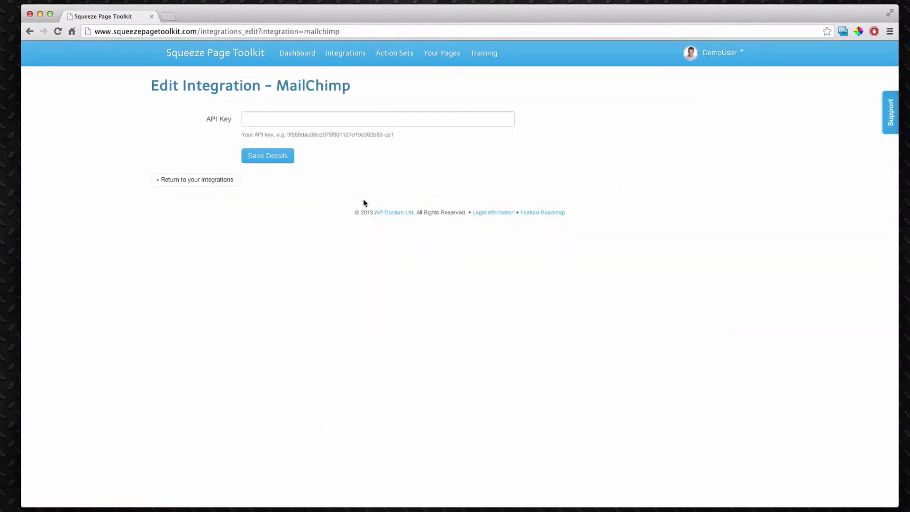
left_click(197, 180)
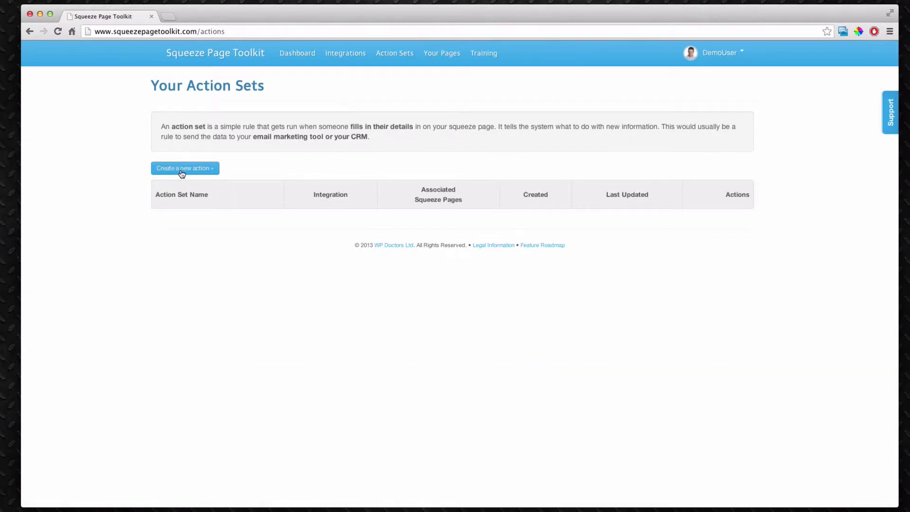
Save a new action set 'AWeber Test Action' using the AWeber integration and list sptk_list.
left_click(183, 170)
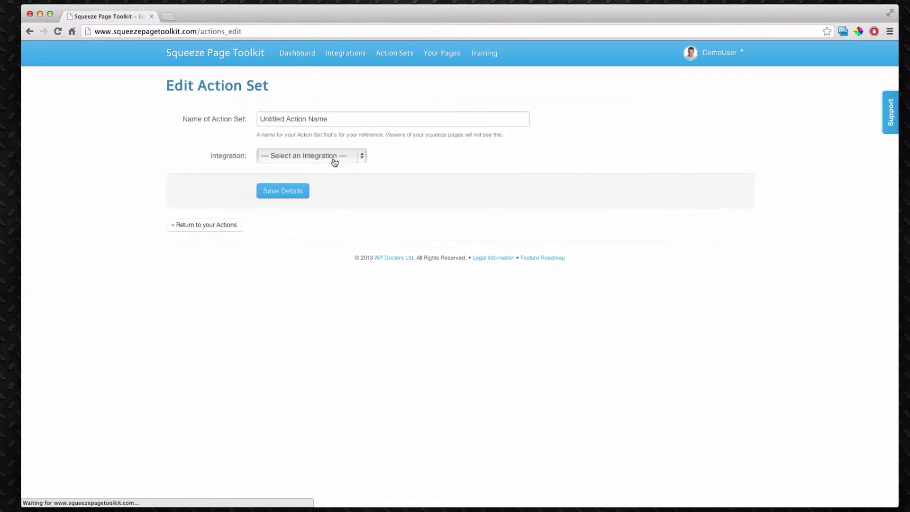
left_click(333, 157)
left_click(320, 165)
triple_click(335, 119)
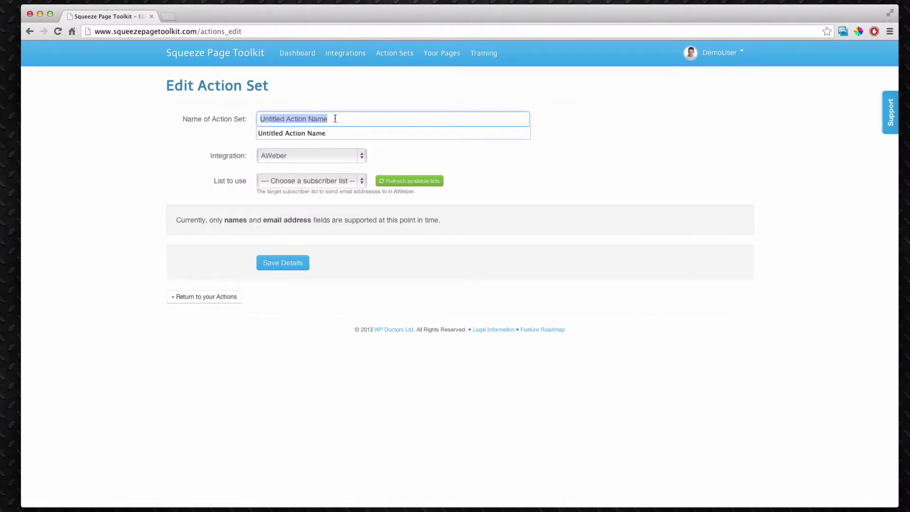
type("A")
key("Down")
key("Return")
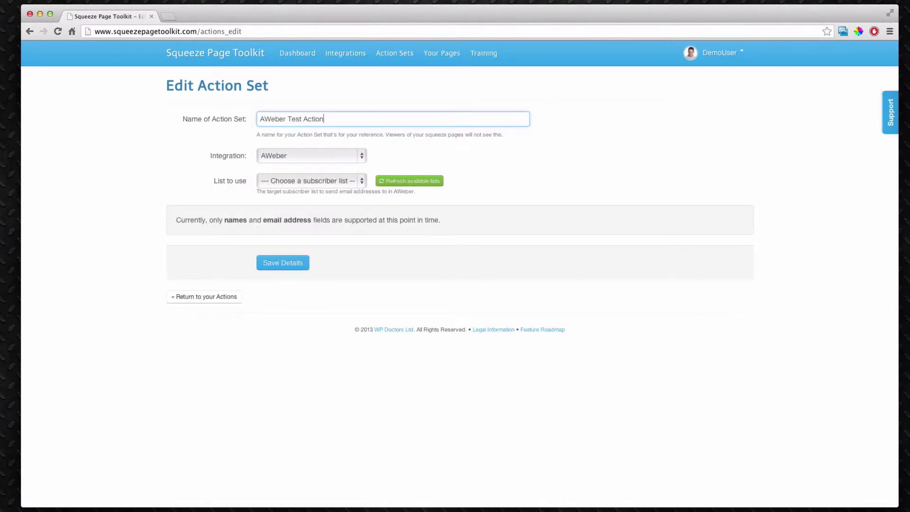
left_click(314, 179)
left_click(313, 189)
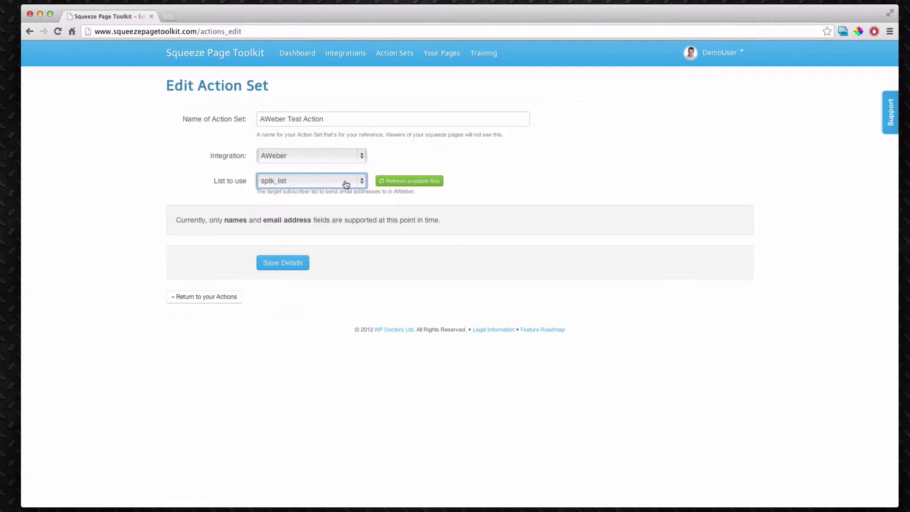
left_click(269, 268)
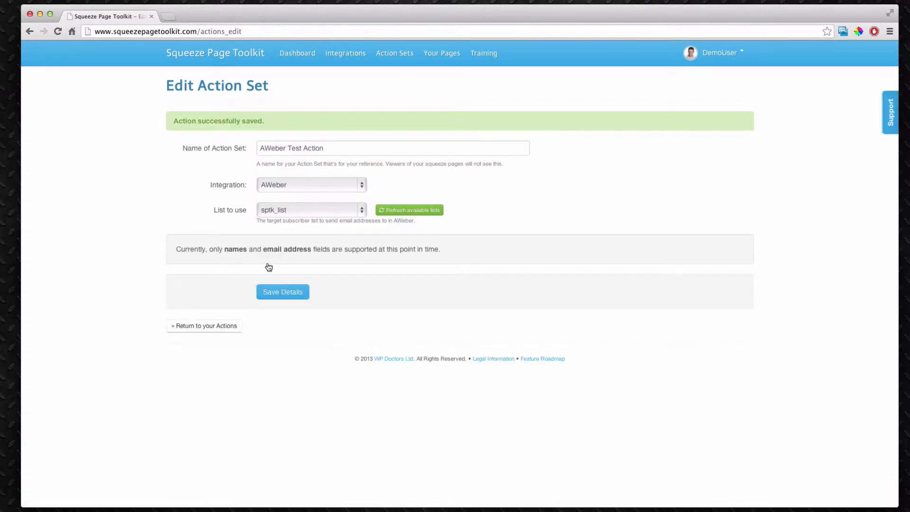
Create a blank squeeze page and add a title containing the pasted 7-secrets headline.
left_click(445, 63)
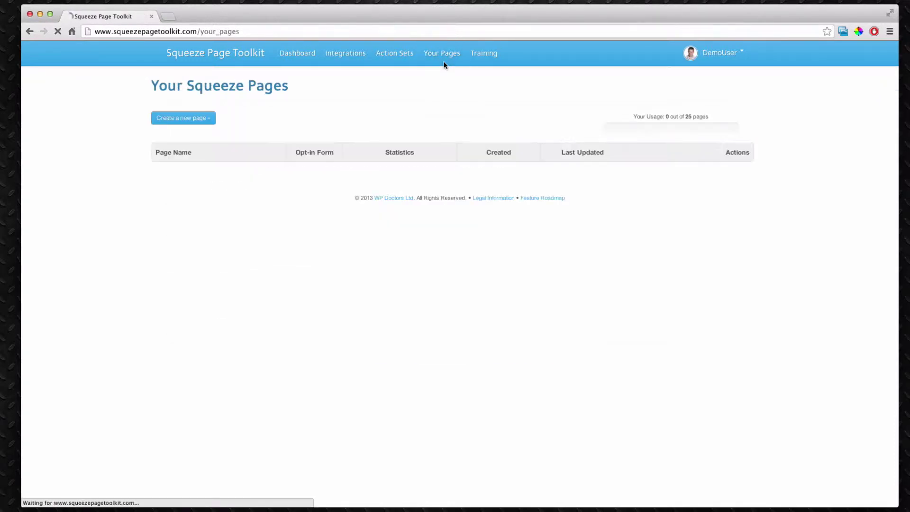
left_click(194, 118)
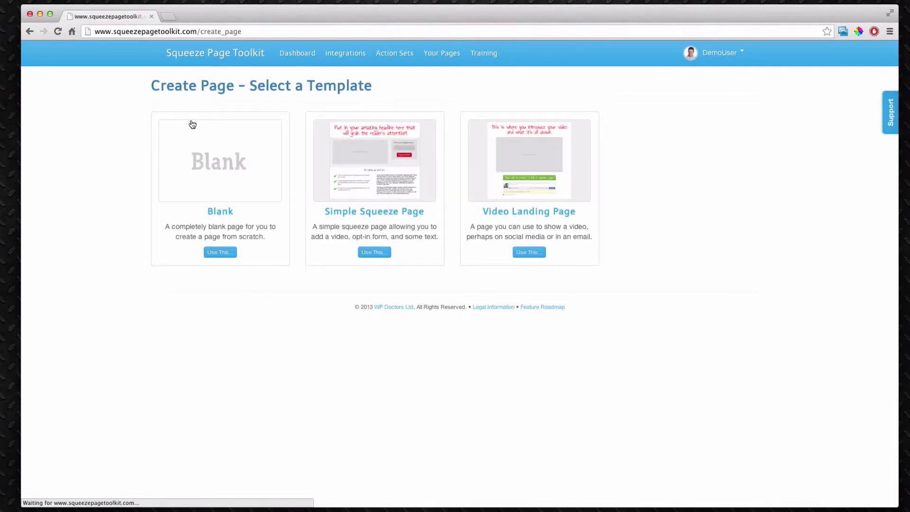
left_click(221, 191)
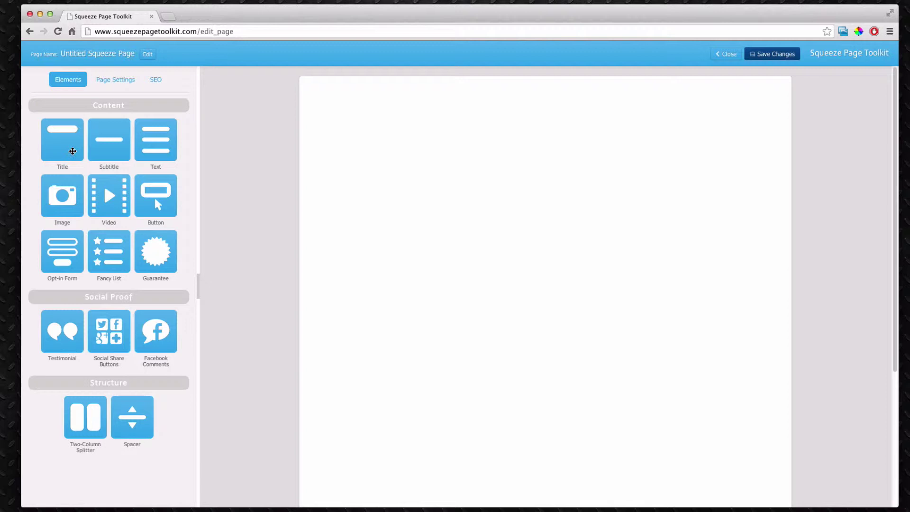
left_click_drag(72, 151, 360, 102)
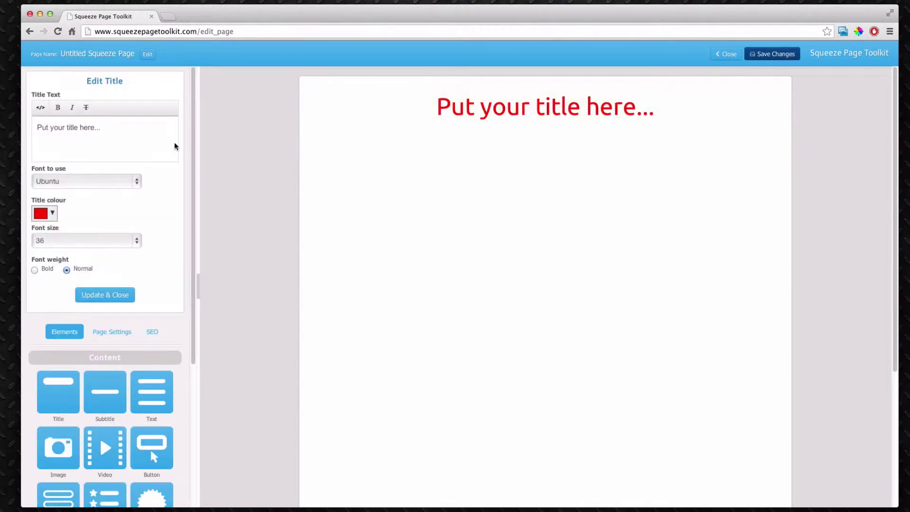
left_click_drag(131, 132, 37, 127)
key("BackSpace")
type("Learn the 7 secrets of making more profit from your existing customers")
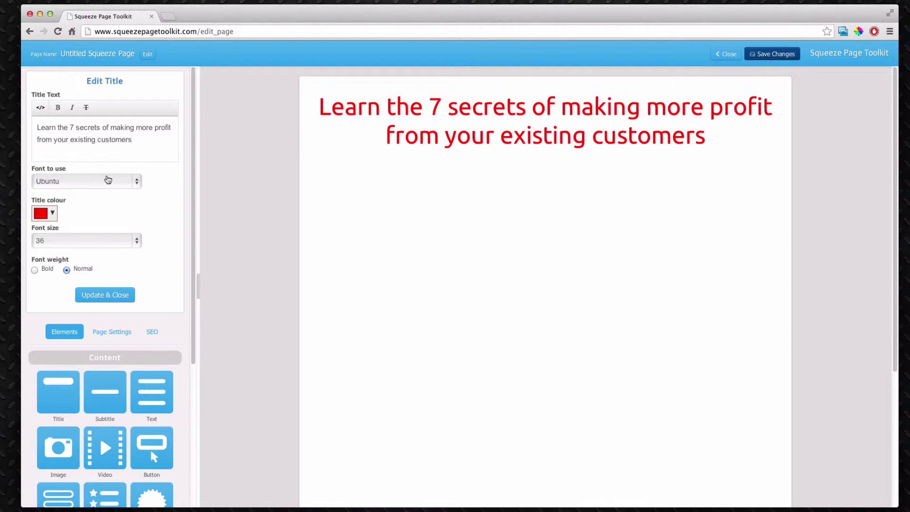
Style the title in Annie Use Your Telescope font and light blue.
left_click(108, 180)
left_click(102, 105)
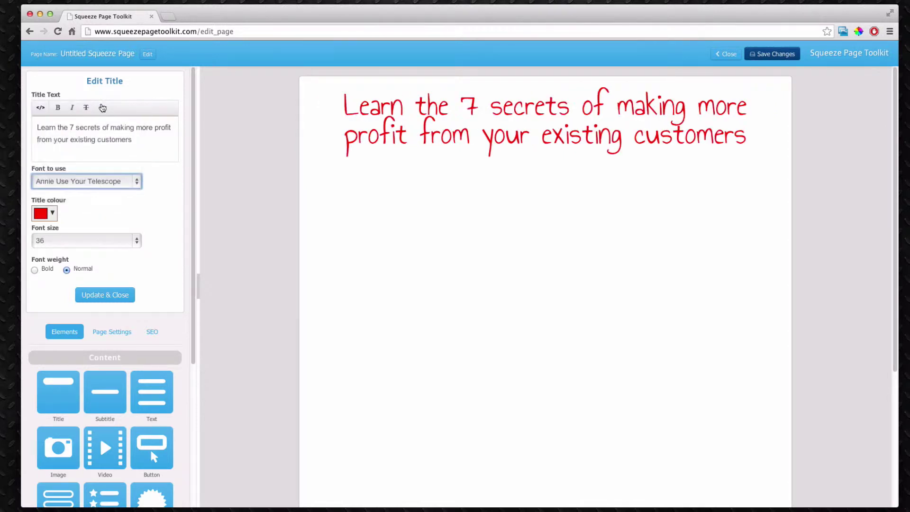
left_click(53, 214)
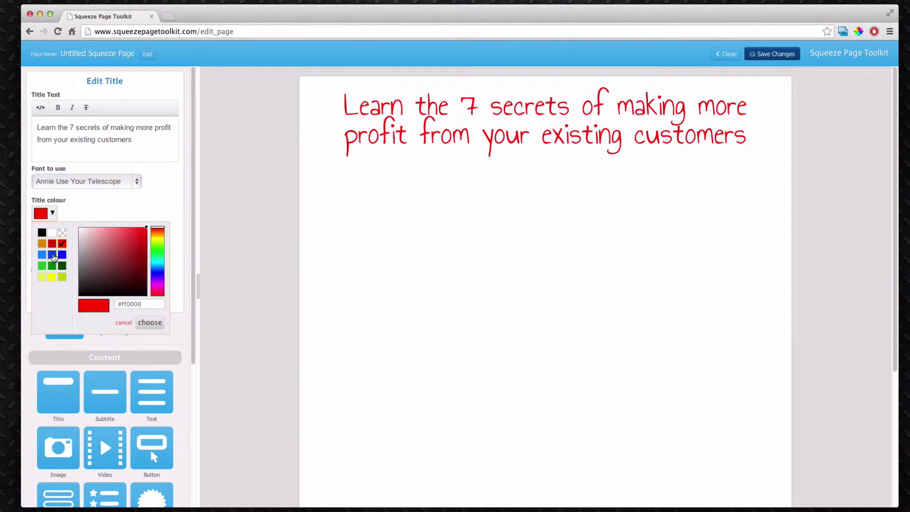
left_click(43, 255)
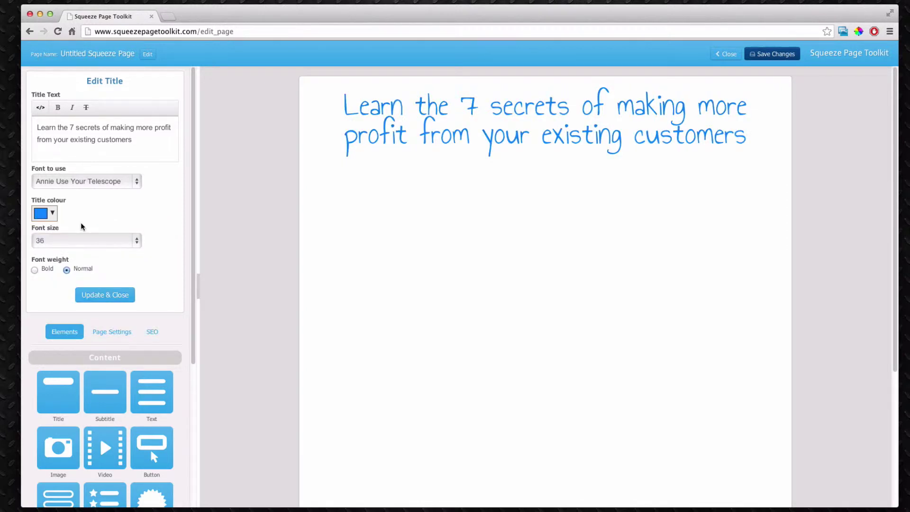
left_click(119, 295)
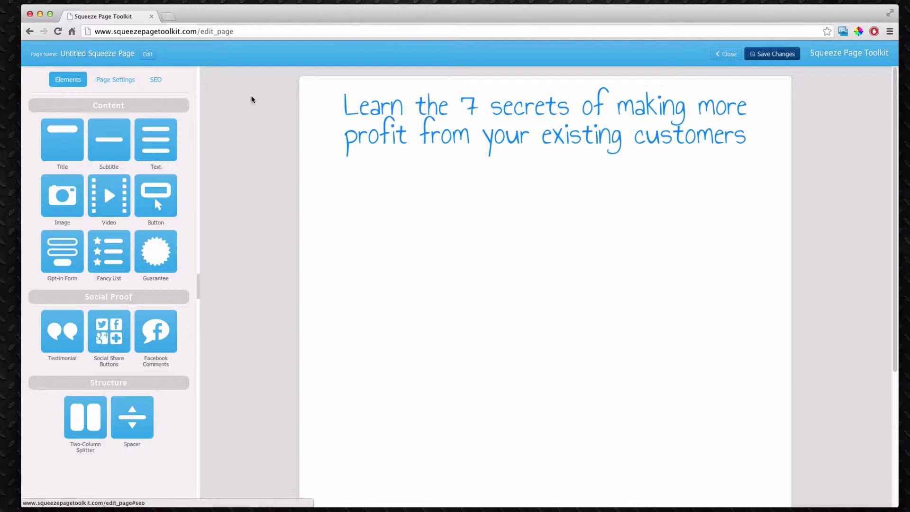
Rename the page '7 Secrets to making more profit from your list', save it, and close the preview.
mouse_move(540, 112)
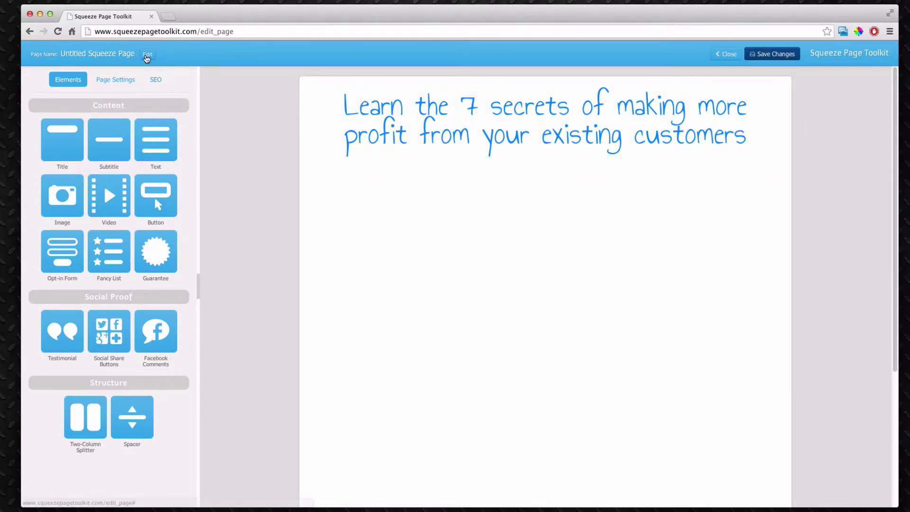
left_click(148, 54)
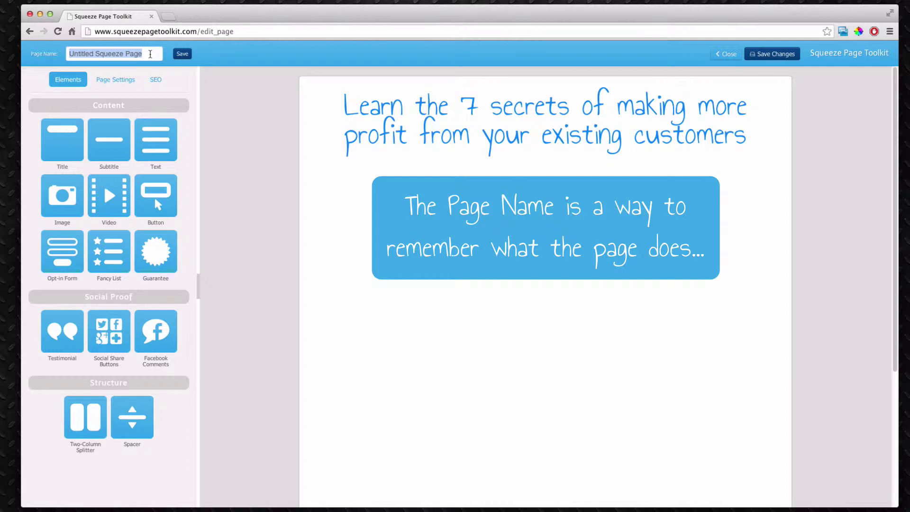
type("7 Secrets to making more profit from your list")
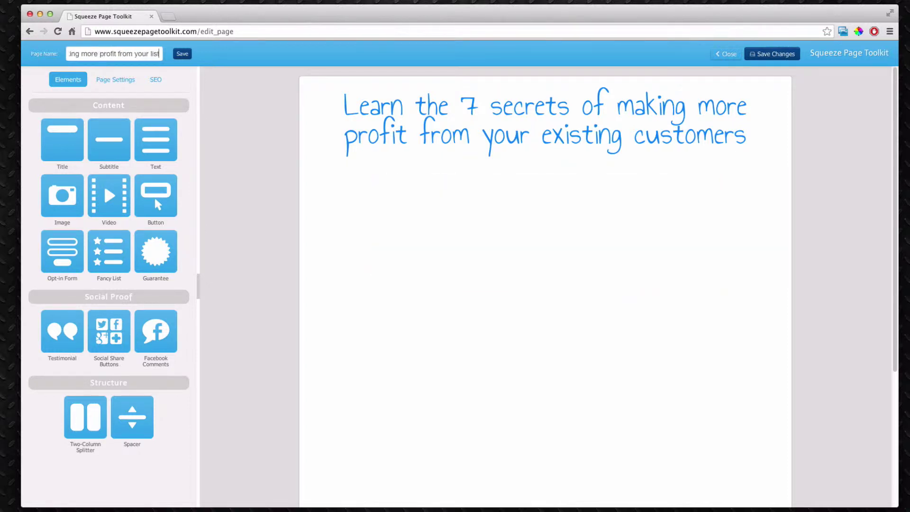
left_click(182, 54)
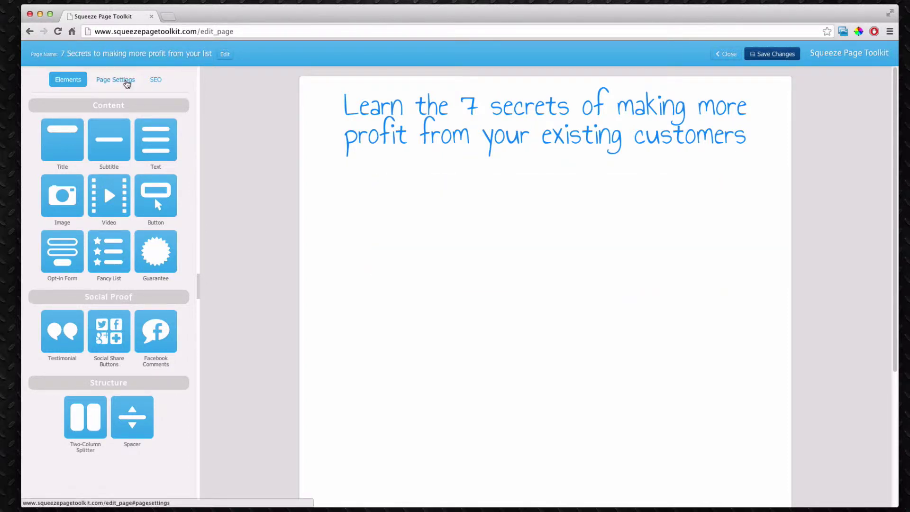
left_click(767, 54)
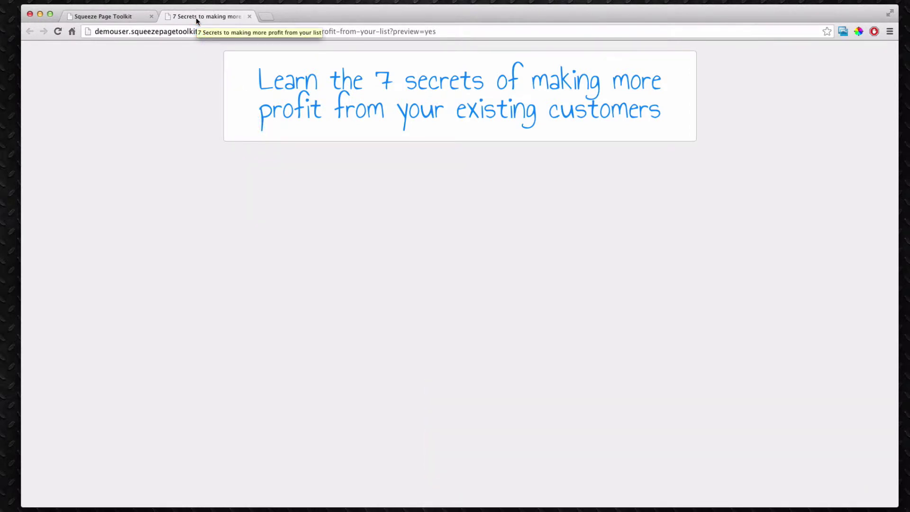
key("super+w")
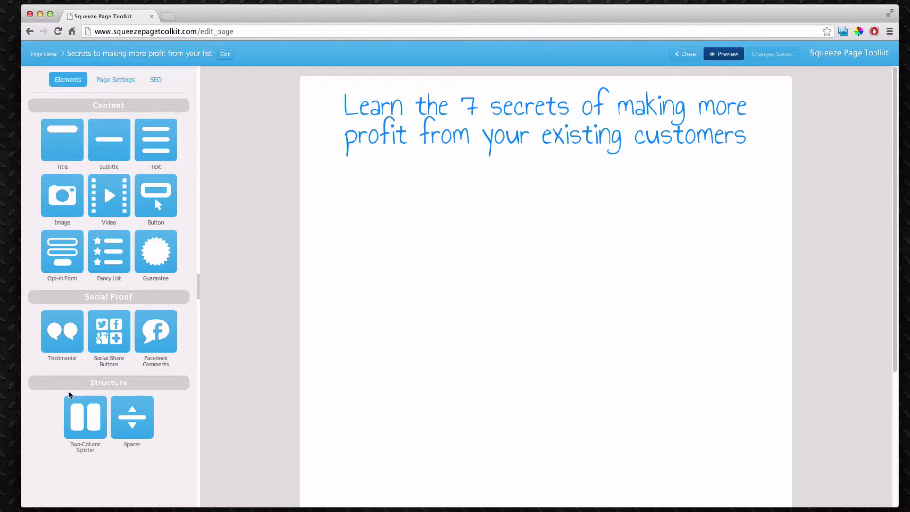
Add a 66%:33% two-column splitter under the title with a video left and an opt-in form right.
left_click_drag(77, 411, 415, 185)
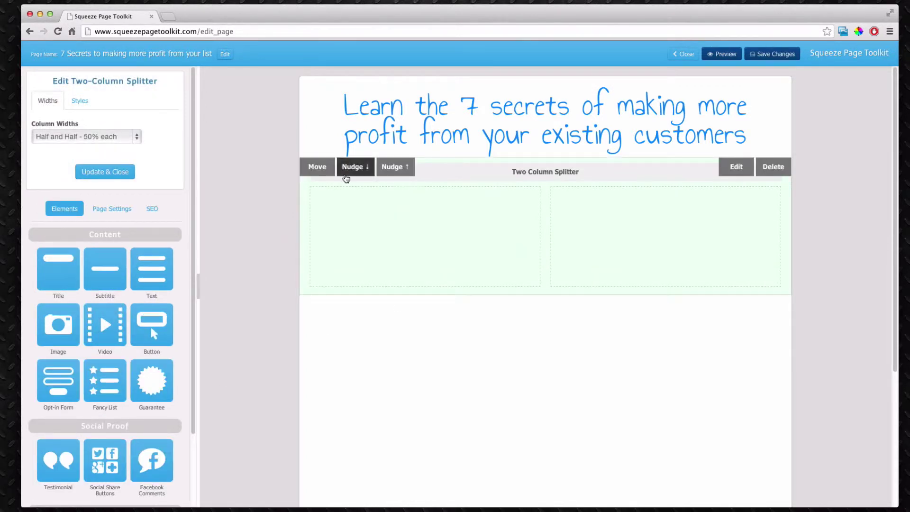
left_click(115, 137)
left_click(116, 156)
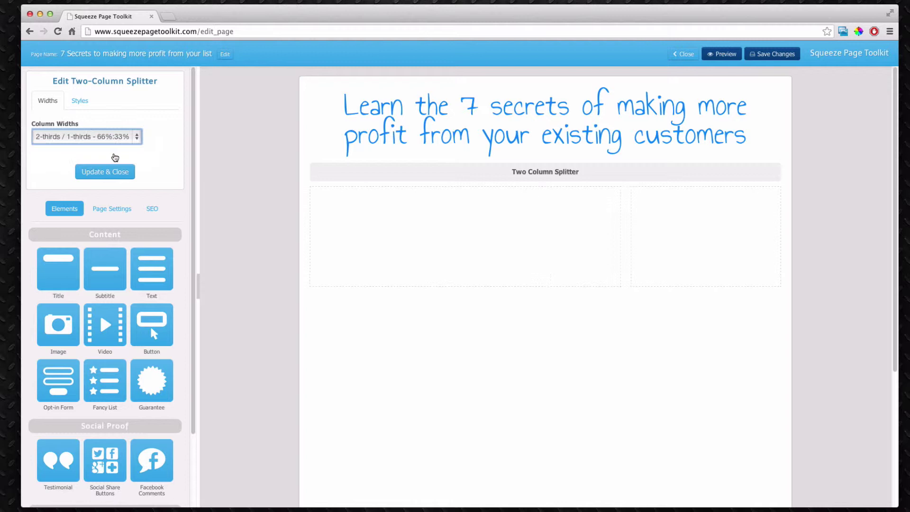
left_click_drag(102, 329, 416, 242)
left_click_drag(60, 436, 670, 247)
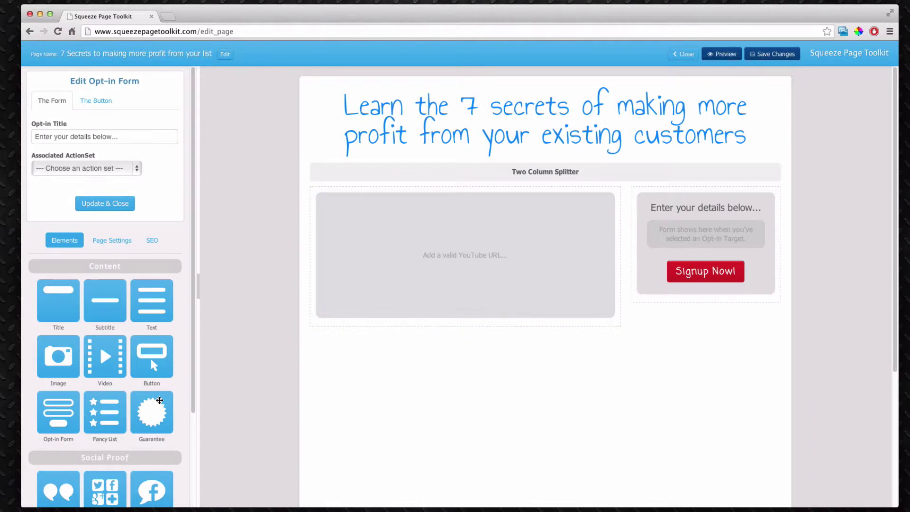
Link the form to AWeber Test Action and make its button green, Annie Use Your Telescope, size 12.
left_click(103, 170)
left_click(95, 178)
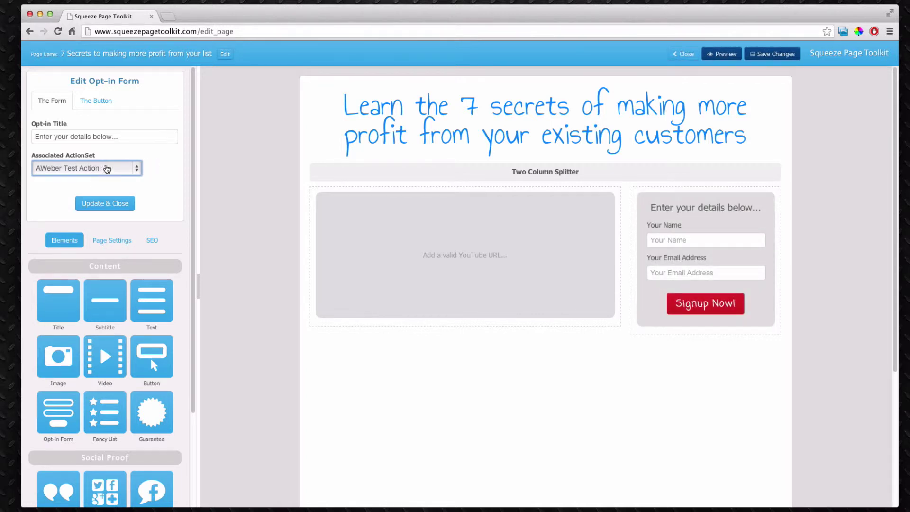
left_click(96, 100)
left_click(63, 169)
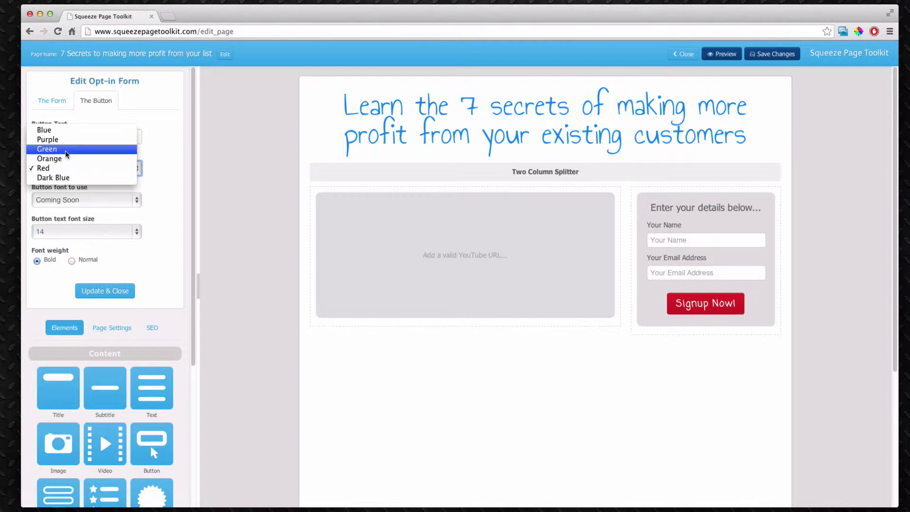
left_click(67, 150)
left_click(86, 198)
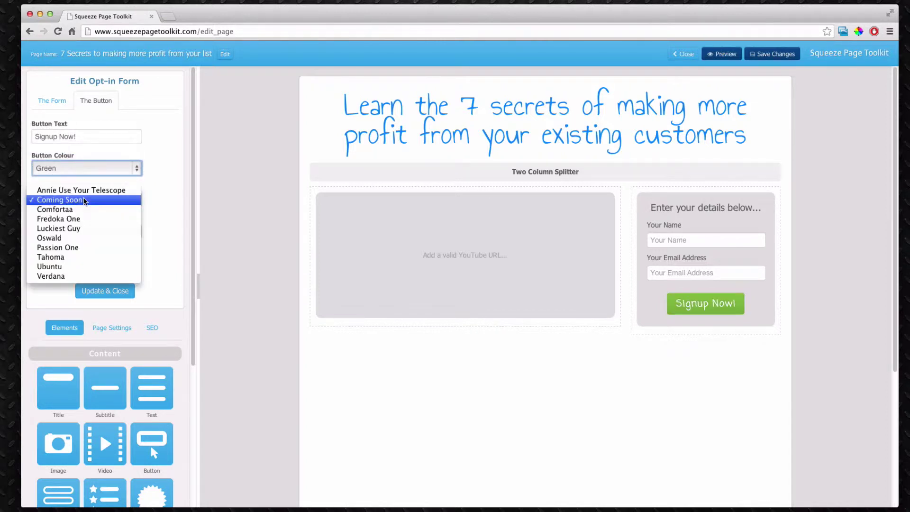
left_click(90, 187)
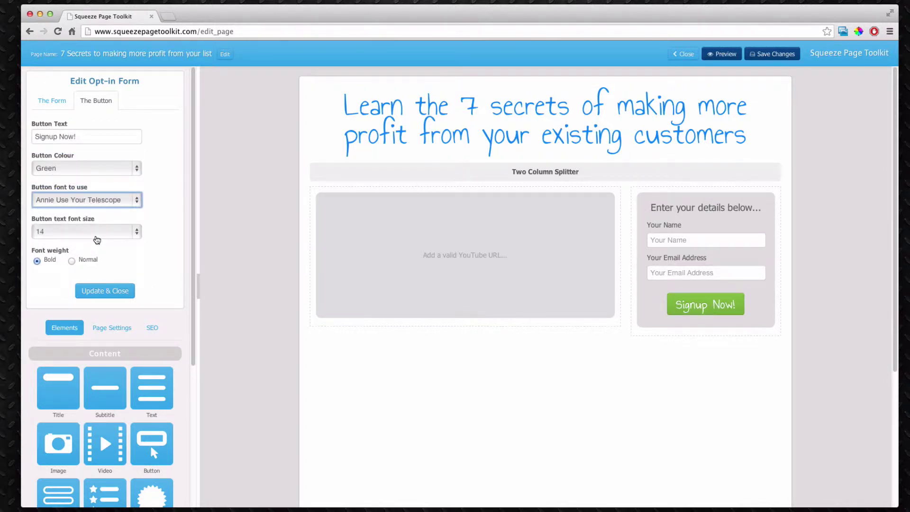
left_click(97, 233)
left_click(97, 222)
Change the button label from 'Signup Now!' to 'Get the freebie...'.
left_click(102, 141)
triple_click(102, 142)
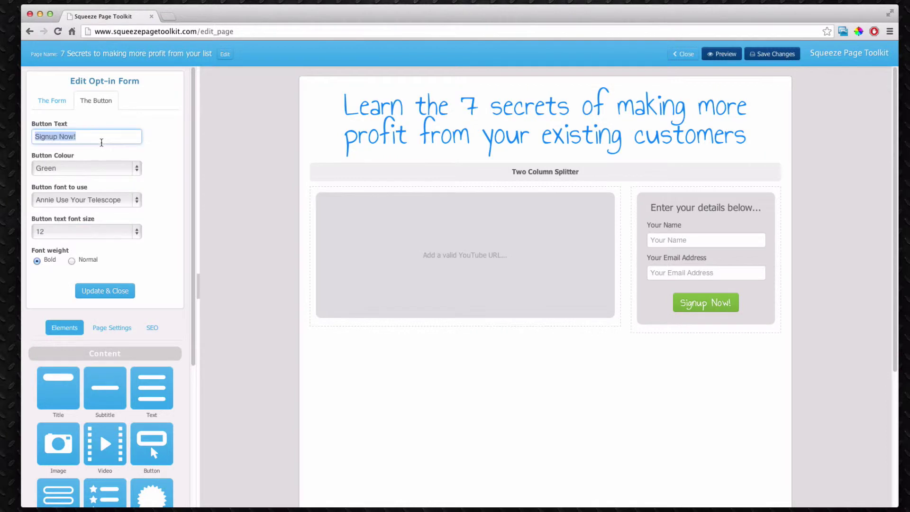
type("Get")
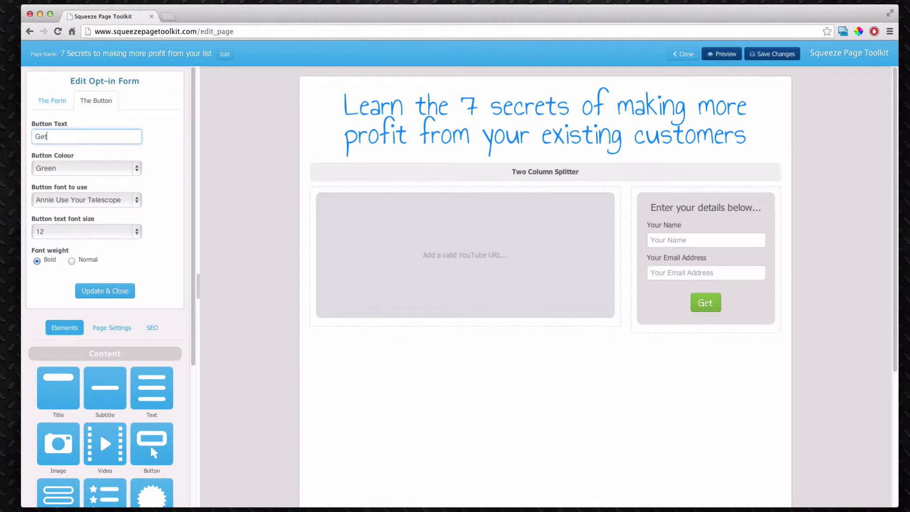
type(" the freebie...")
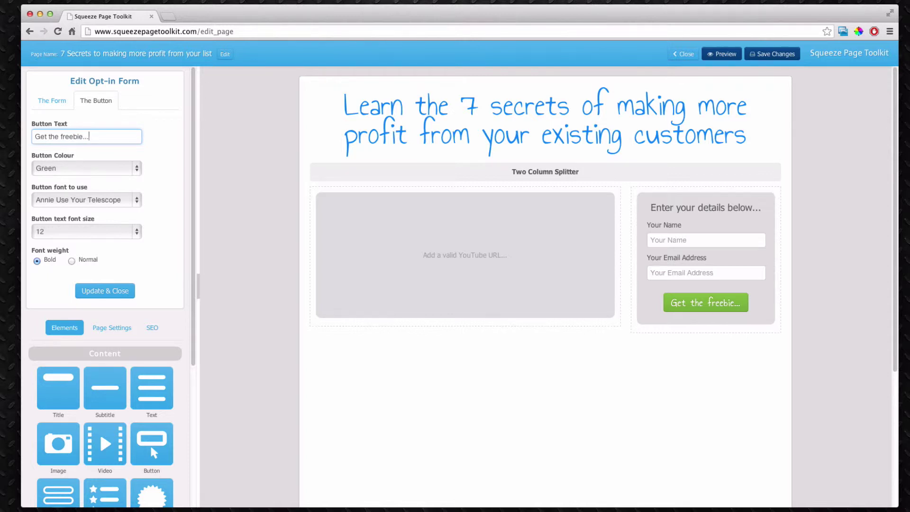
left_click(465, 213)
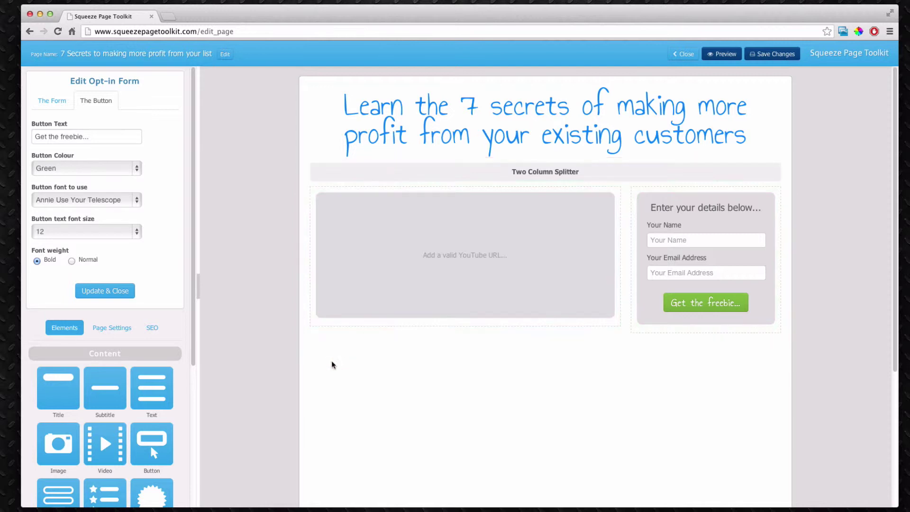
Add a text block below the columns reading 'This is the rest of your script...'.
scroll(285, 356, "down", 3)
left_click_drag(158, 382, 403, 304)
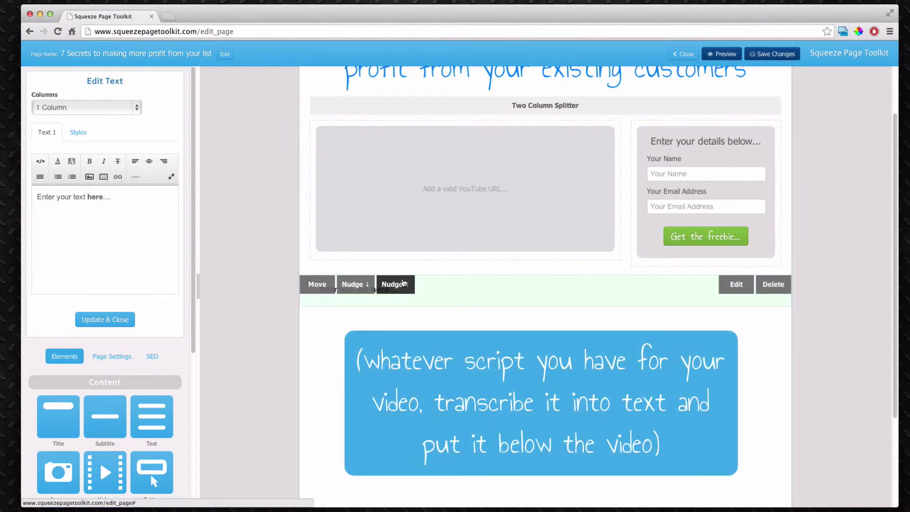
left_click(132, 200)
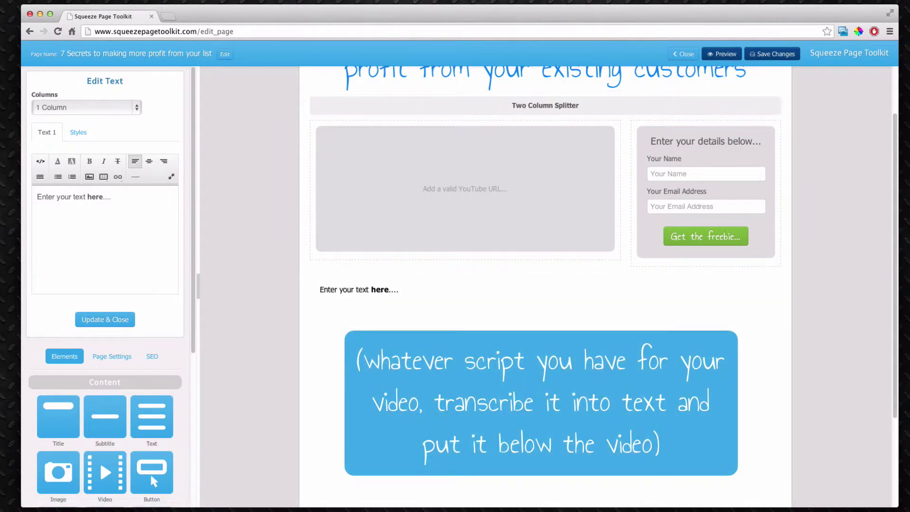
type("This is the rest of your script")
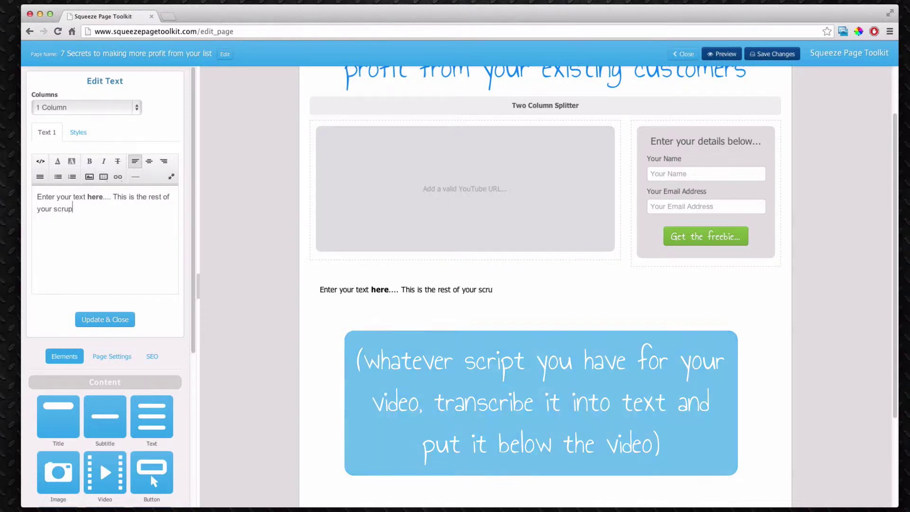
type("...")
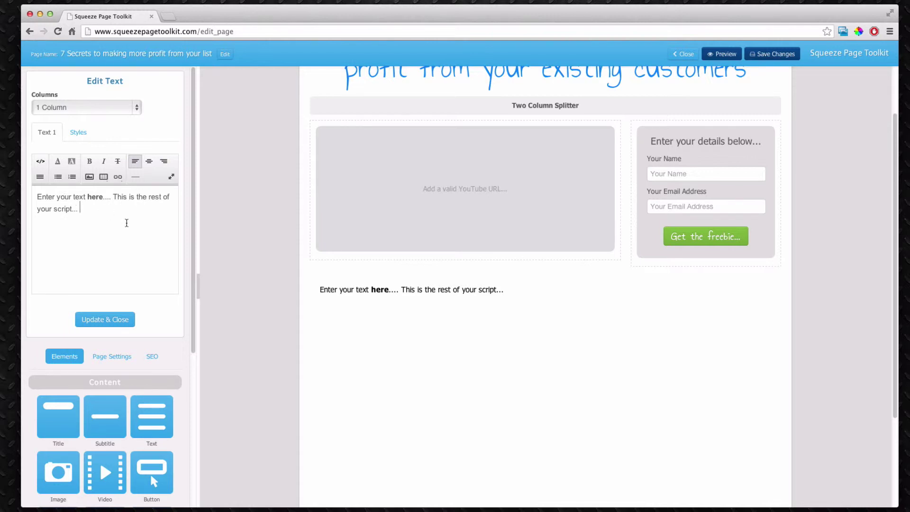
Paste copies of the sentence to fill three paragraphs and apply the script text.
key("ctrl+a")
key("ctrl+c")
left_click(118, 212)
key("ctrl+v")
key("ctrl+v")
key("ctrl+v")
key("ctrl+v")
key("ctrl+v")
key("ctrl+v")
key("ctrl+v")
key("ctrl+v")
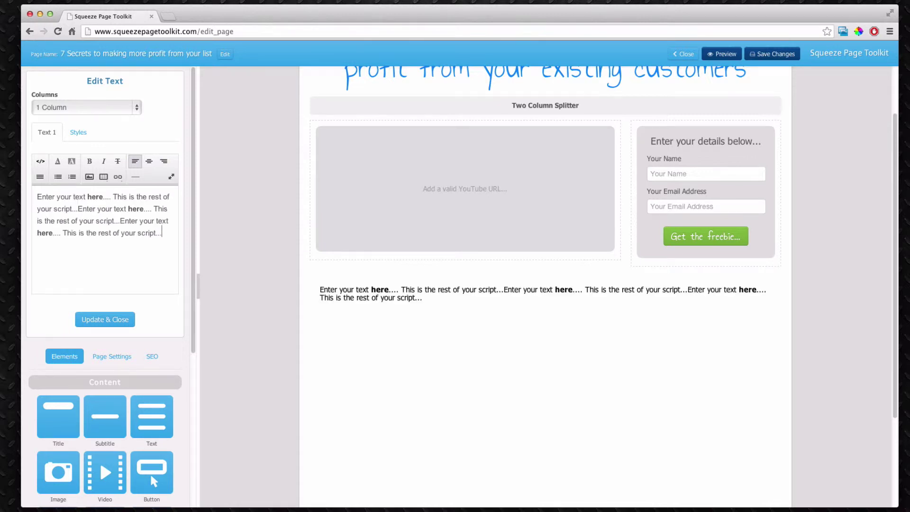
key("Return")
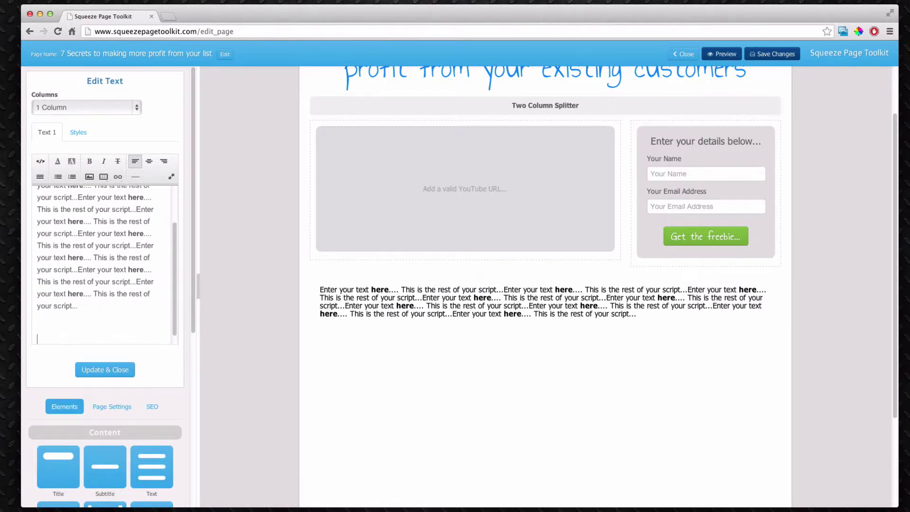
key("ctrl+v")
key("ctrl+v")
key("ctrl+v")
key("ctrl+v")
key("ctrl+v")
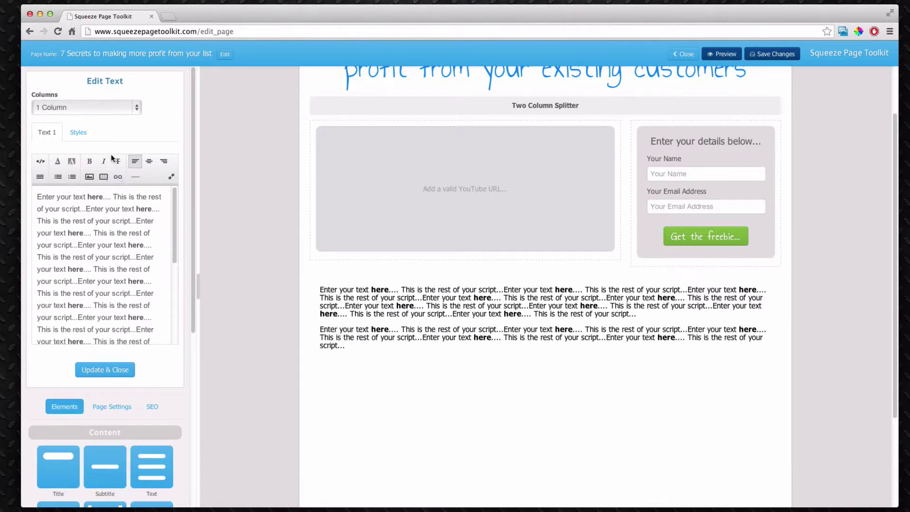
left_click(171, 177)
left_click(288, 141)
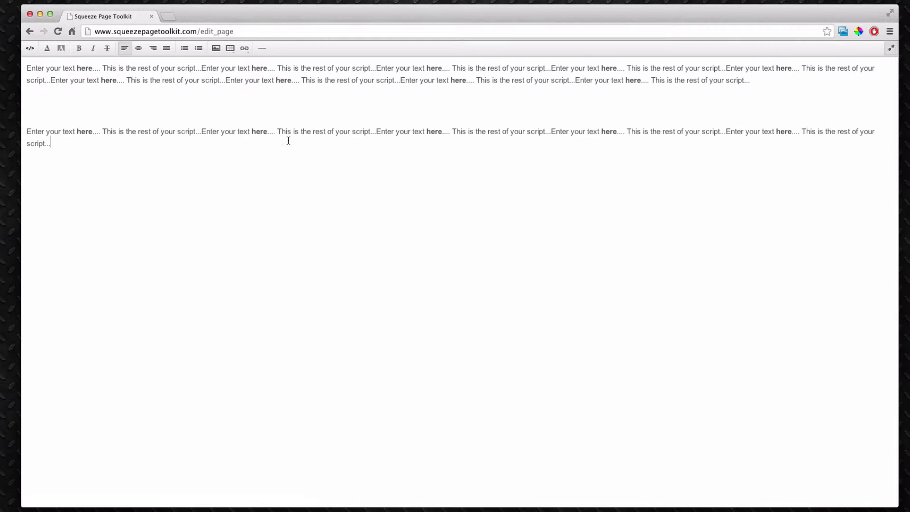
key("ctrl+v")
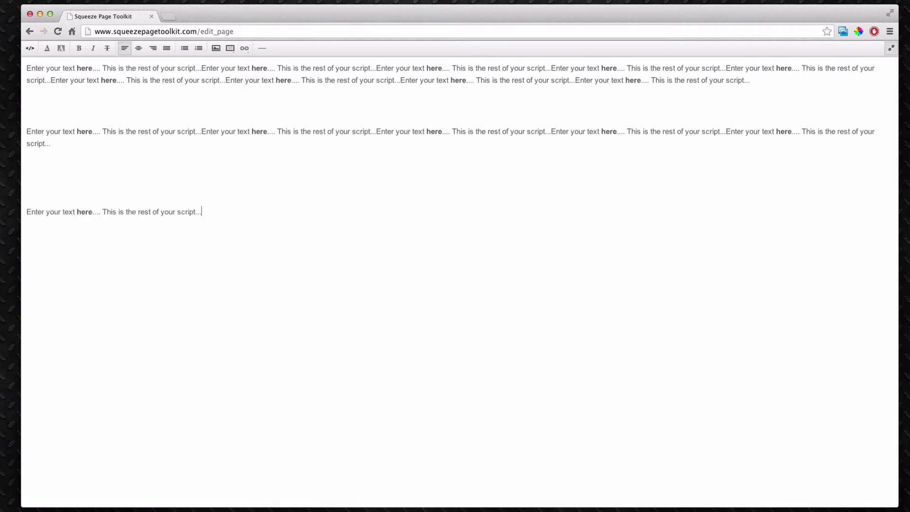
left_click(891, 49)
scroll(149, 308, "down", 3)
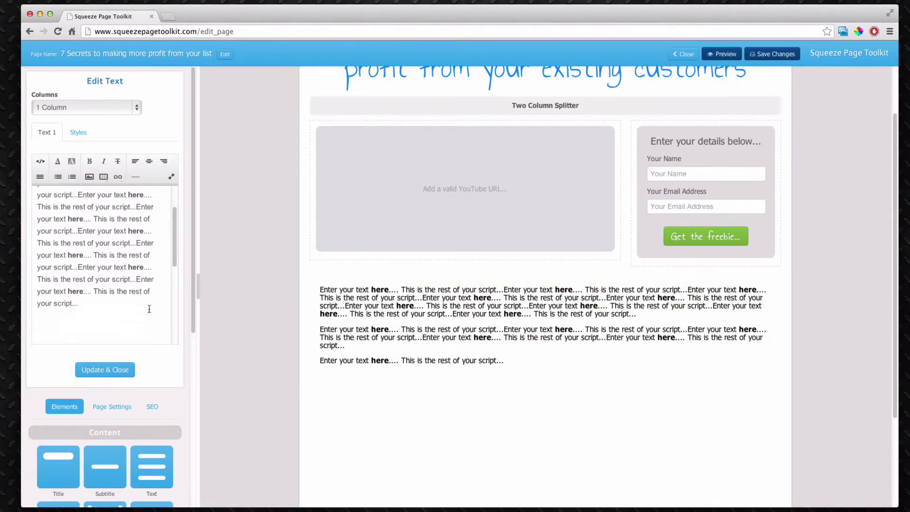
left_click(113, 374)
scroll(829, 374, "down", 5)
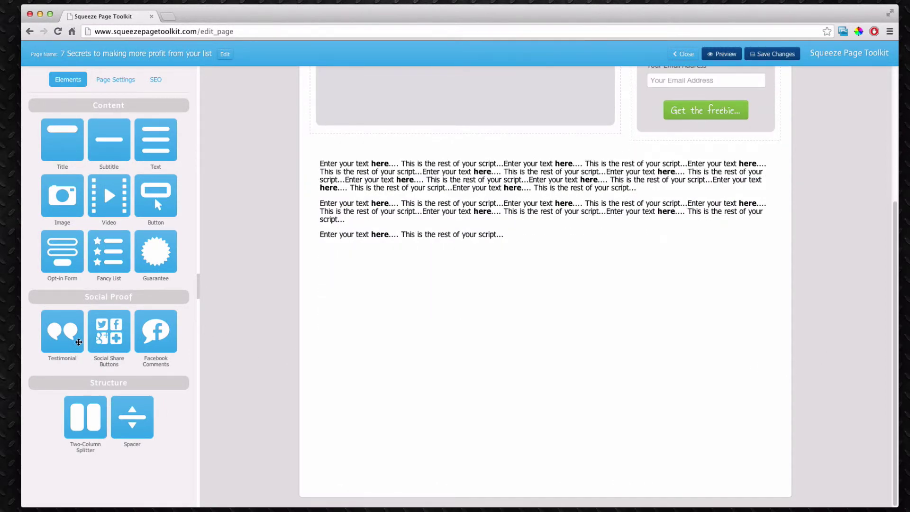
Add a testimonial below the script text and inspect its quote and headline details.
left_click_drag(79, 342, 413, 301)
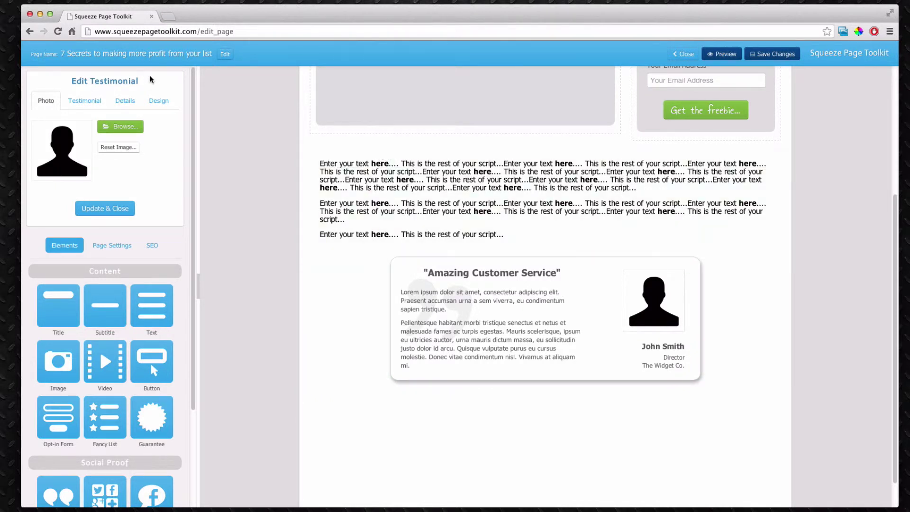
left_click(88, 109)
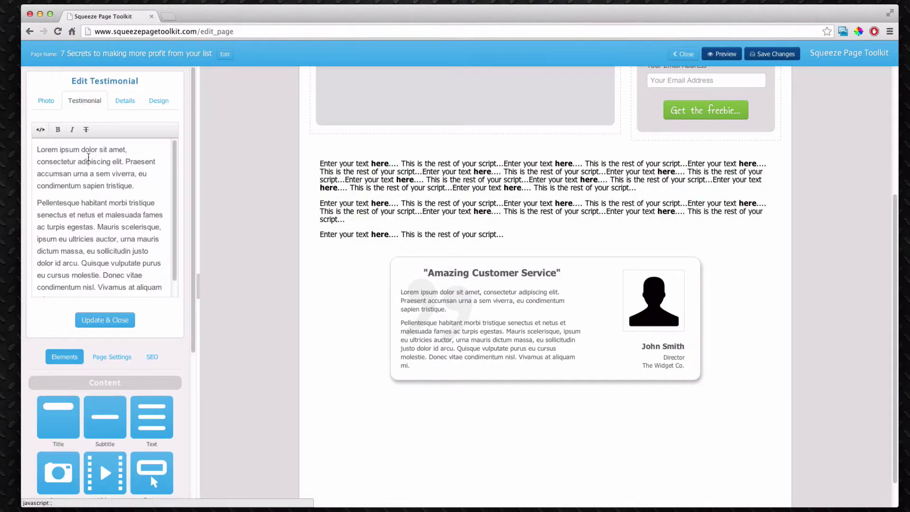
left_click(129, 107)
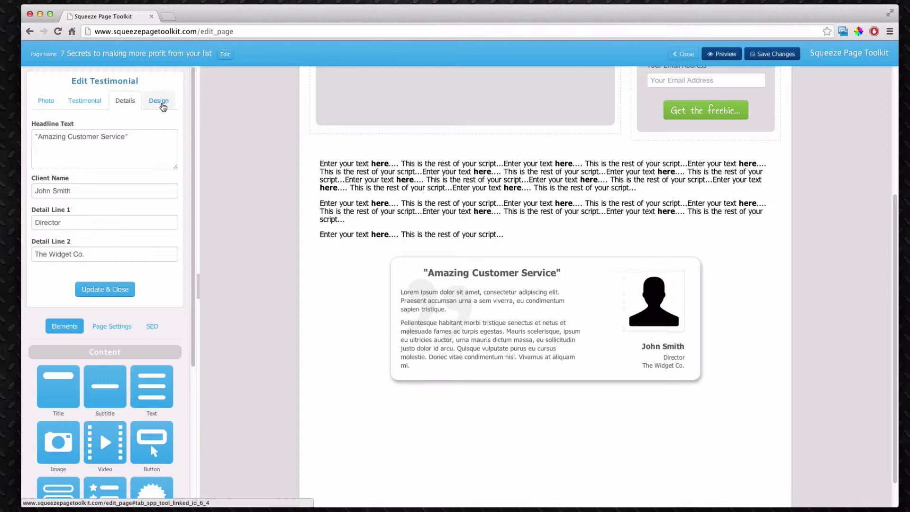
double_click(145, 144)
triple_click(146, 145)
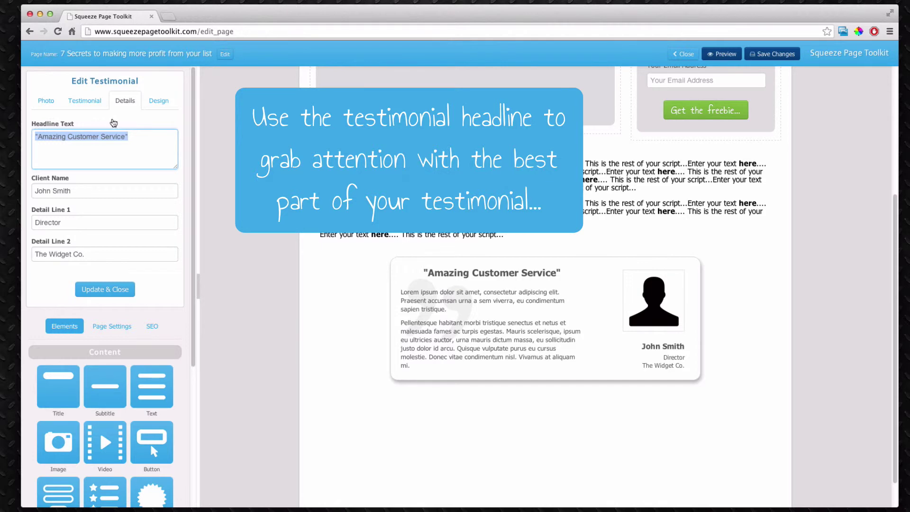
Bold 'sapien tristique.' and 'Quisque vulputate purus' in the testimonial body.
left_click(85, 101)
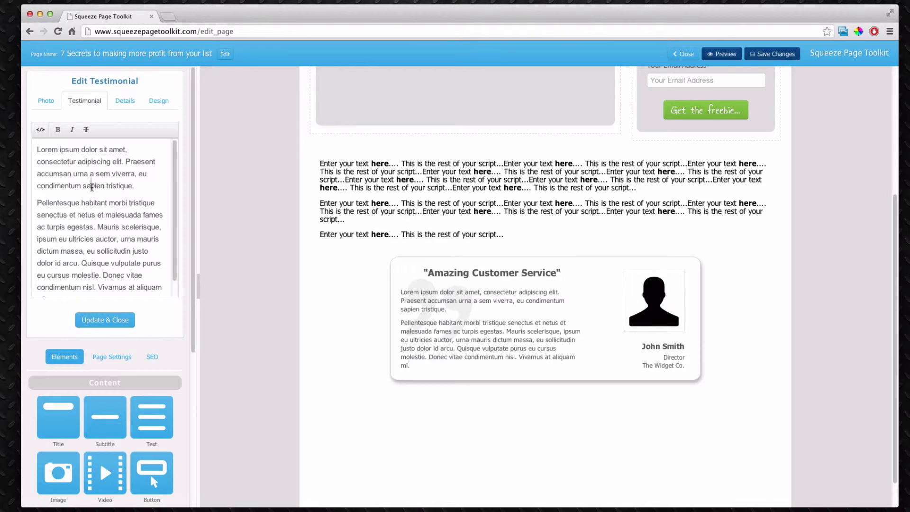
double_click(92, 186)
left_click_drag(135, 187, 138, 186)
left_click(58, 129)
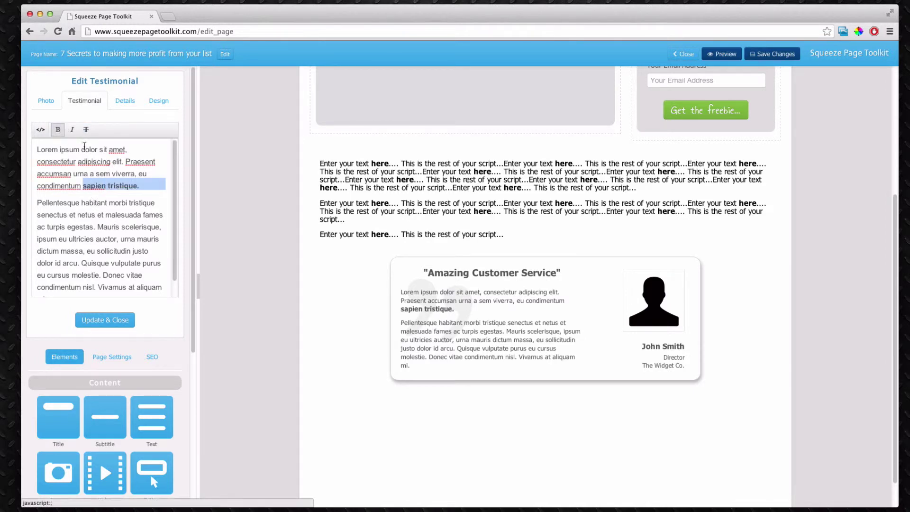
left_click_drag(81, 261, 161, 261)
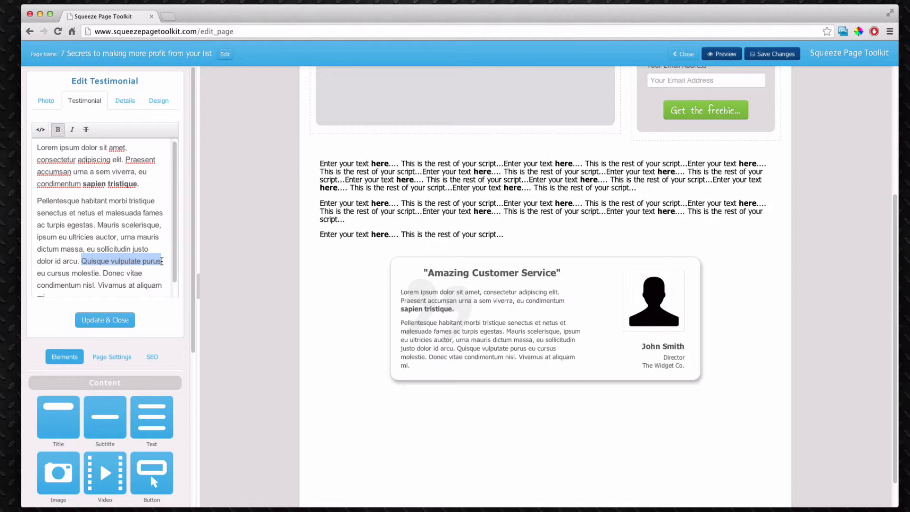
left_click(58, 130)
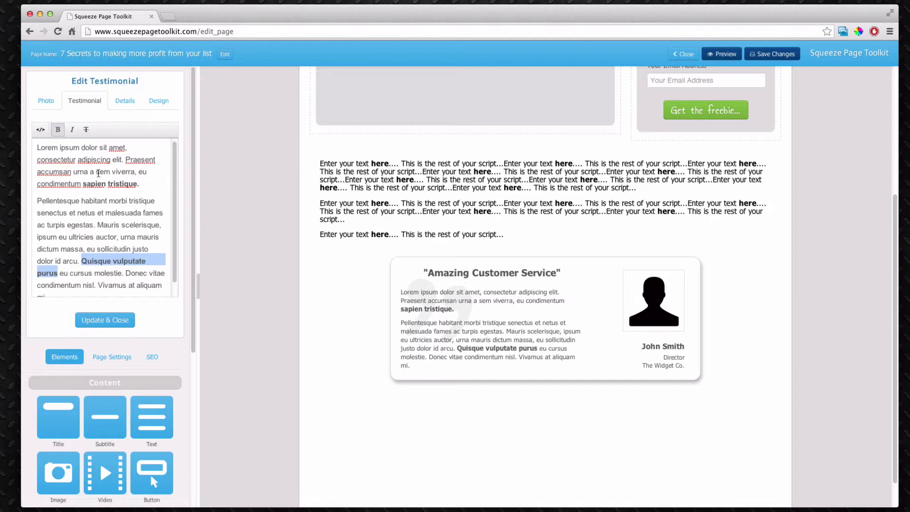
Give the testimonial the Pastel - Pink design.
left_click(159, 101)
left_click(87, 136)
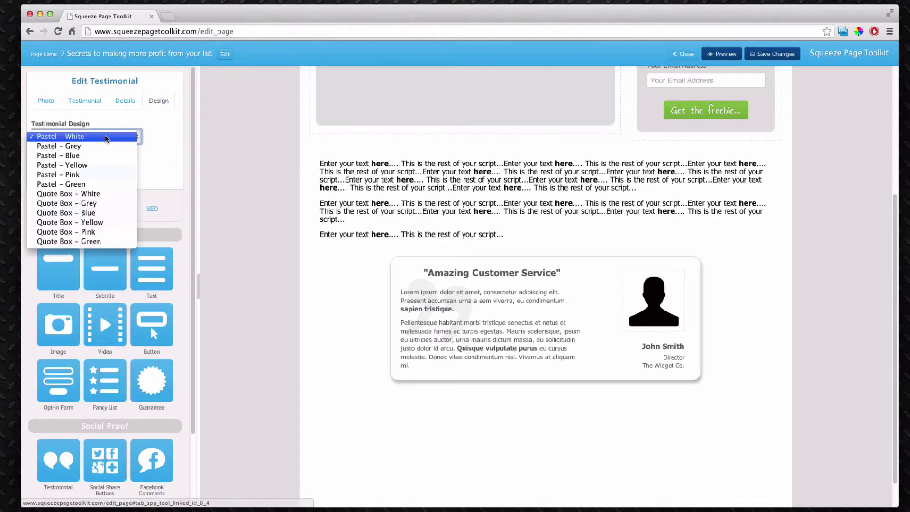
left_click(90, 175)
scroll(94, 353, "down", 3)
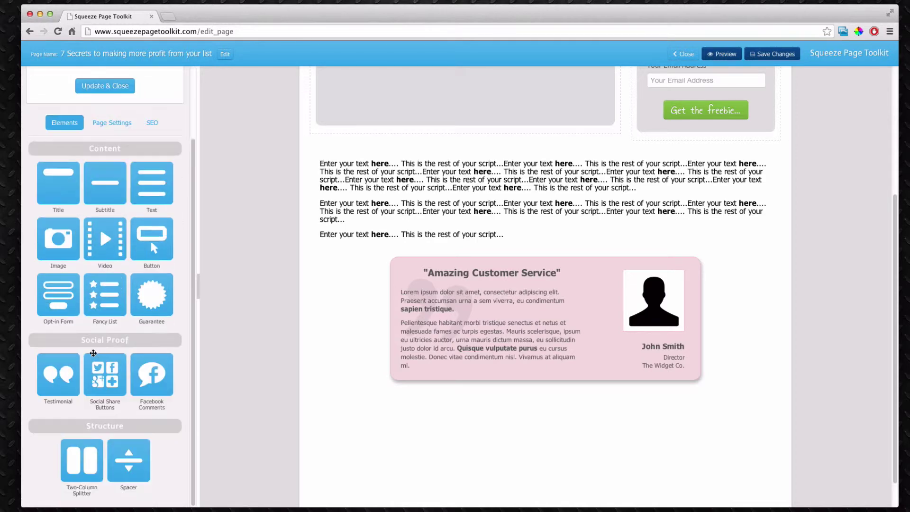
Add a two-column row, move the testimonial left, and add a Quote Box - Blue testimonial right.
left_click_drag(81, 460, 476, 265)
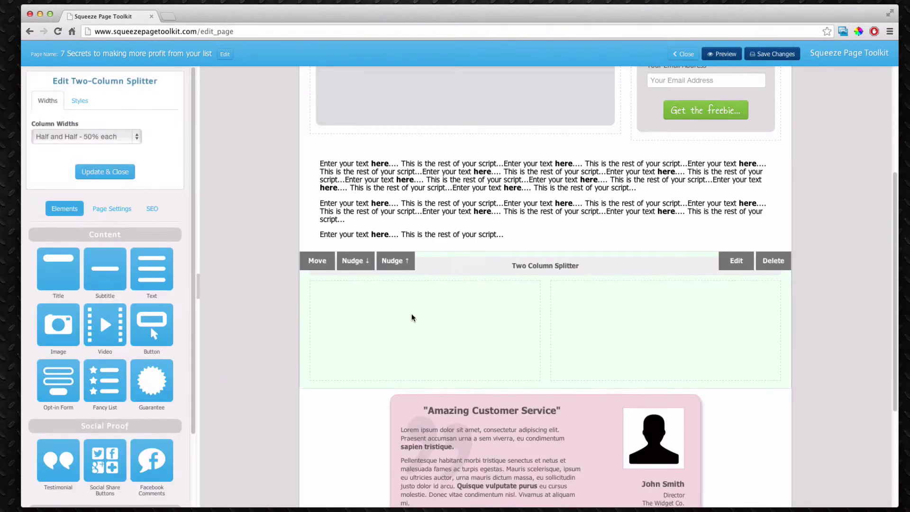
left_click_drag(314, 398, 400, 323)
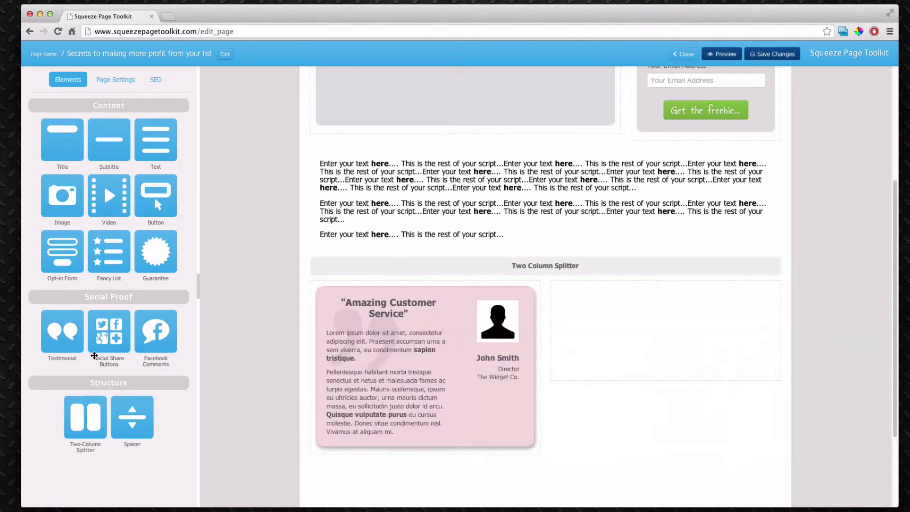
left_click_drag(72, 339, 694, 322)
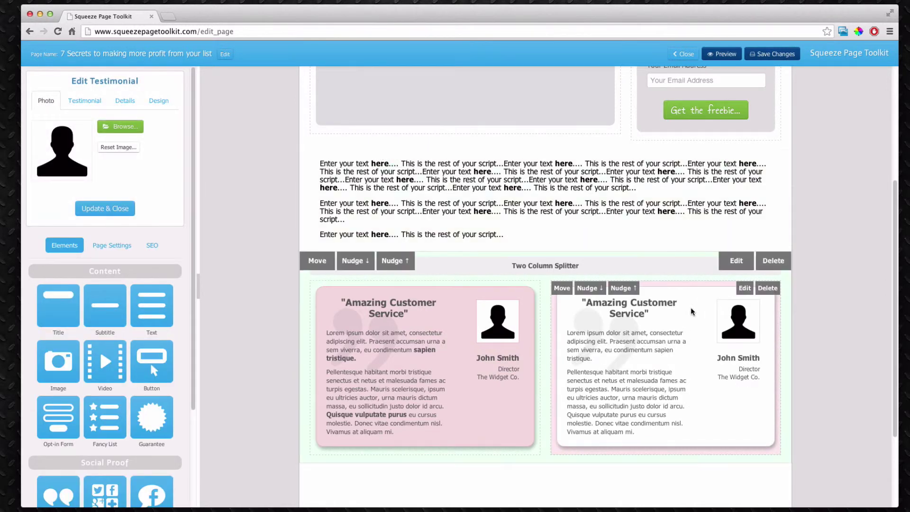
left_click(159, 101)
left_click(85, 137)
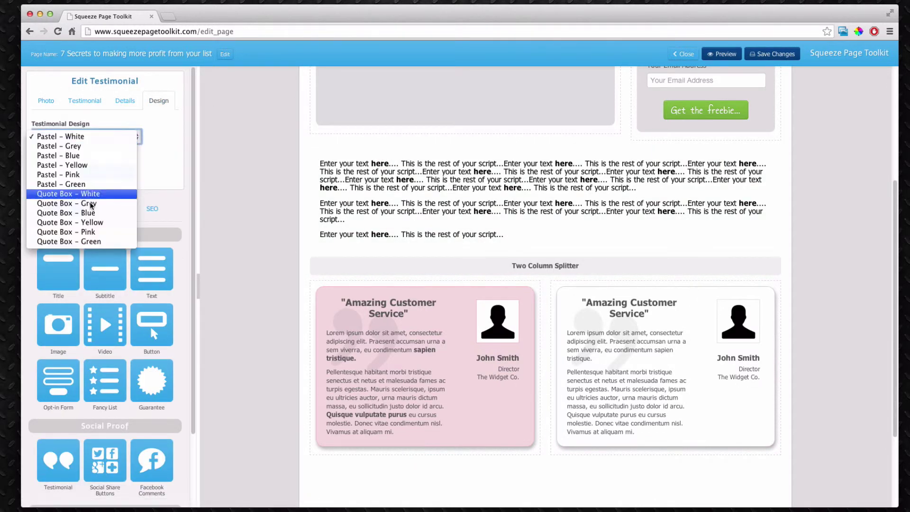
left_click(87, 213)
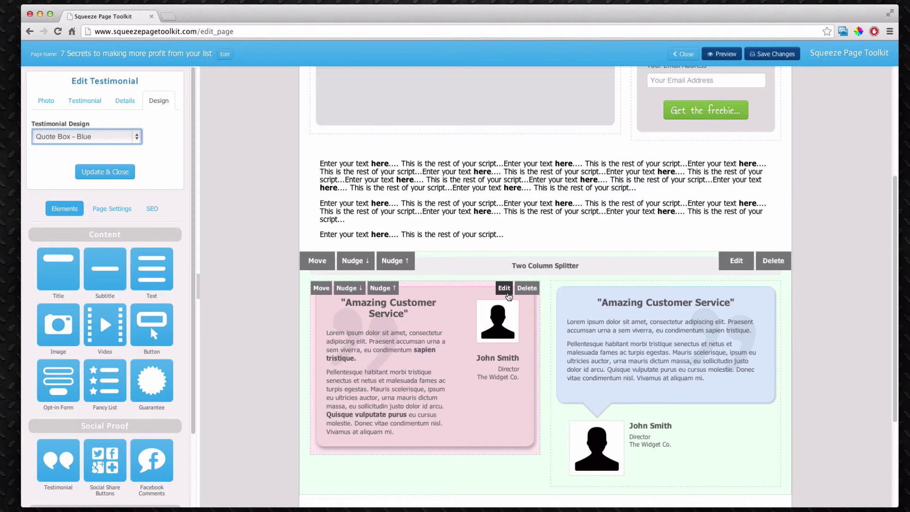
Make the left testimonial a Quote Box - Green and apply the changes.
left_click(499, 289)
left_click(85, 137)
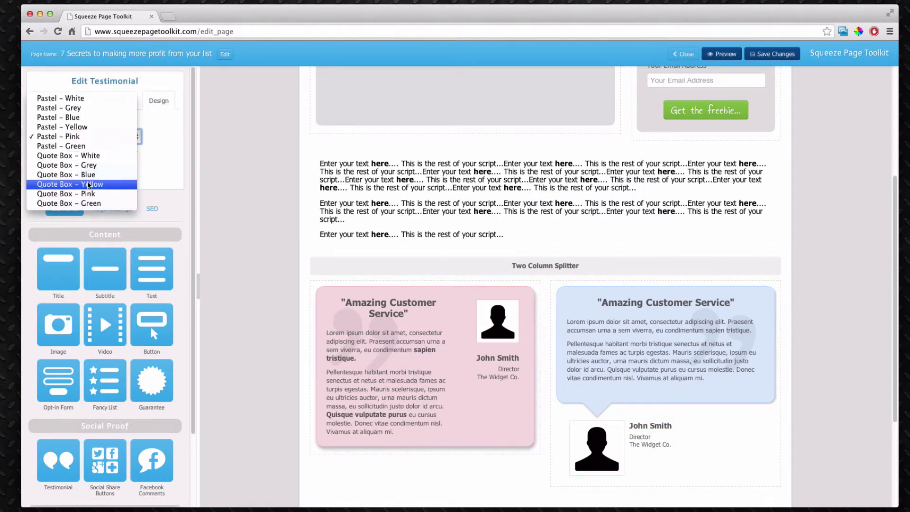
left_click(88, 203)
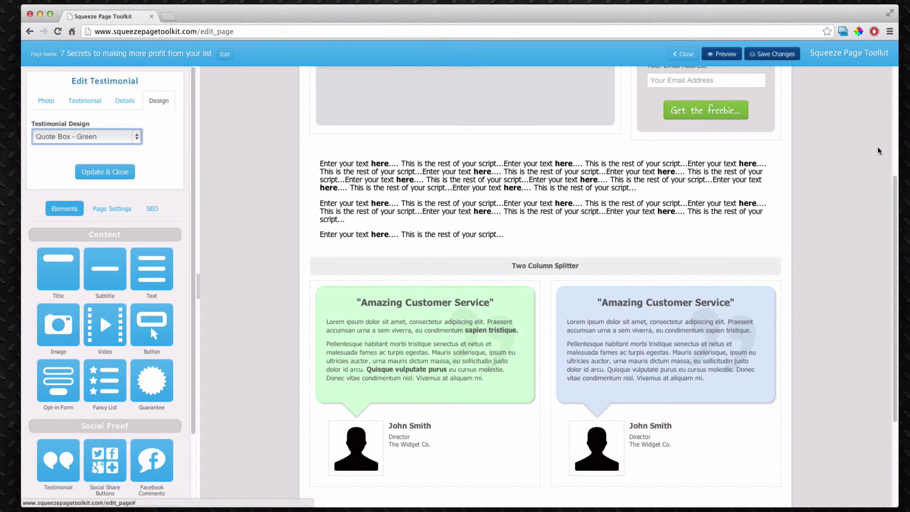
scroll(844, 183, "down", 1)
scroll(844, 184, "up", 5)
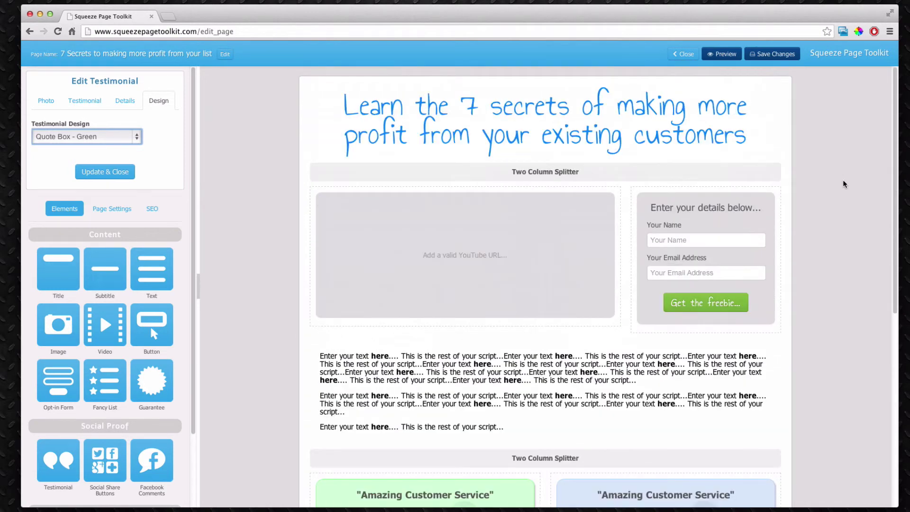
scroll(844, 184, "down", 7)
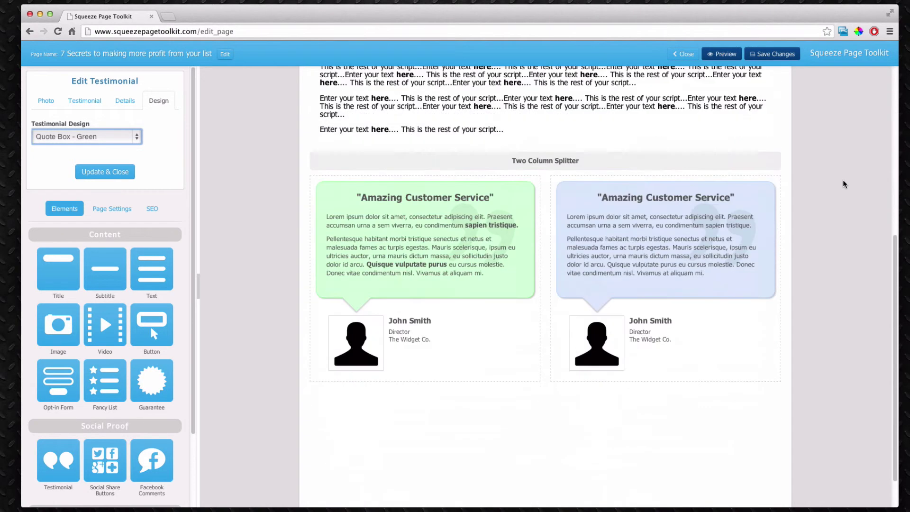
left_click(95, 174)
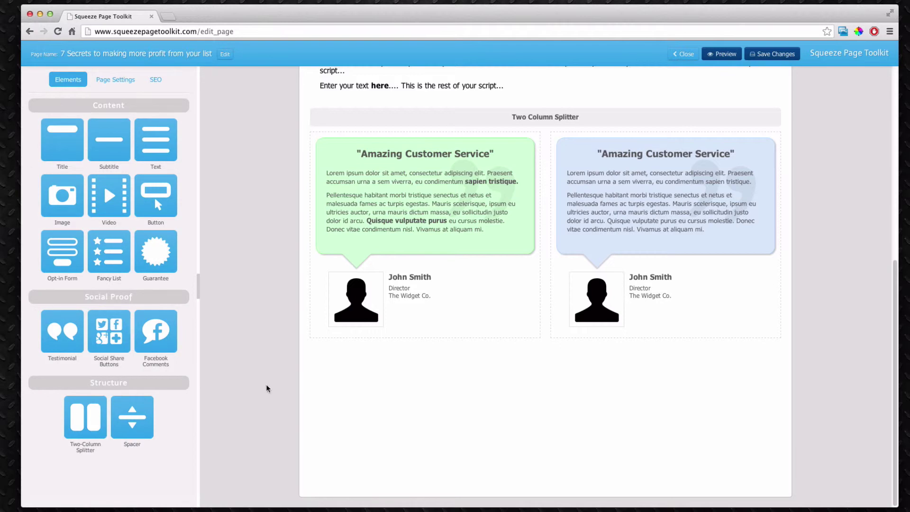
left_click_drag(170, 261, 505, 428)
scroll(172, 340, "down", 5)
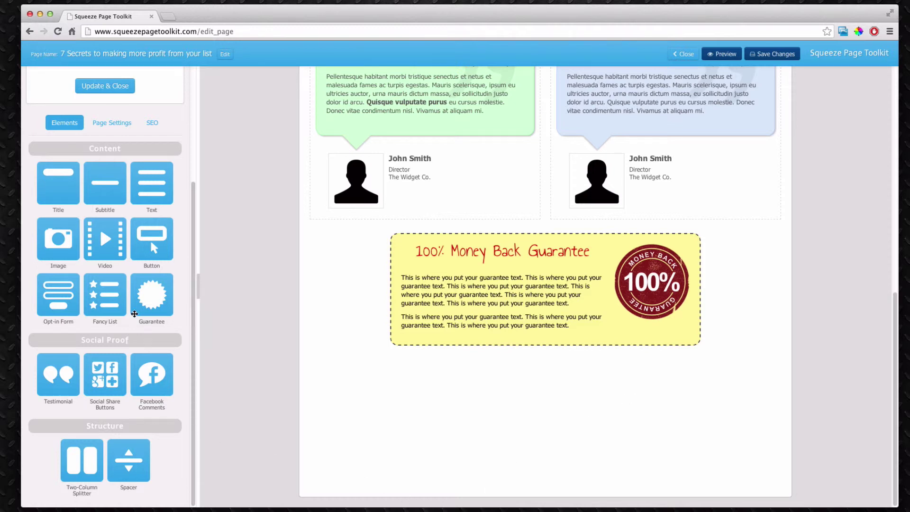
left_click_drag(119, 299, 388, 265)
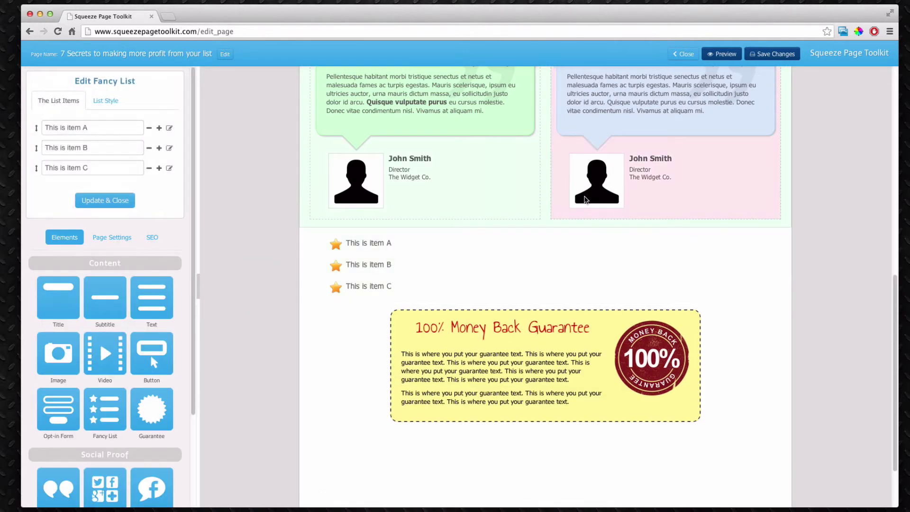
left_click_drag(158, 367, 406, 289)
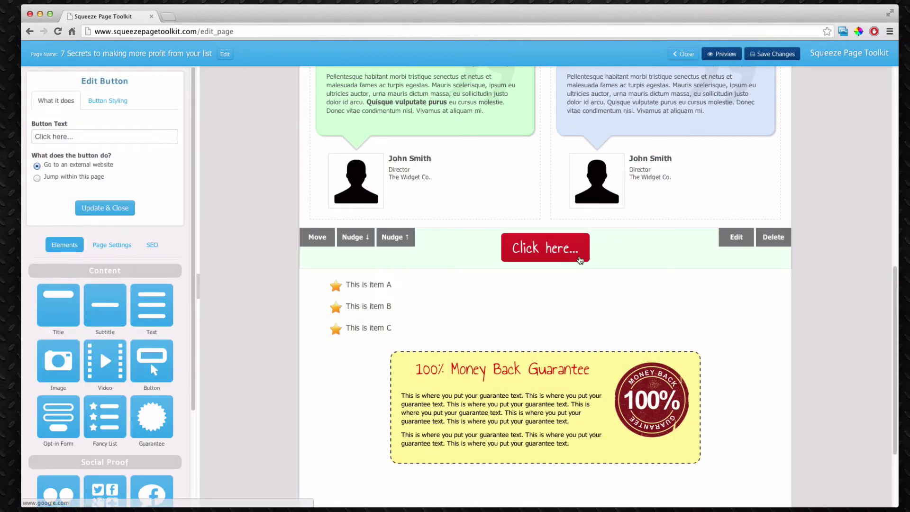
left_click(774, 237)
key("Return")
left_click(774, 237)
key("Return")
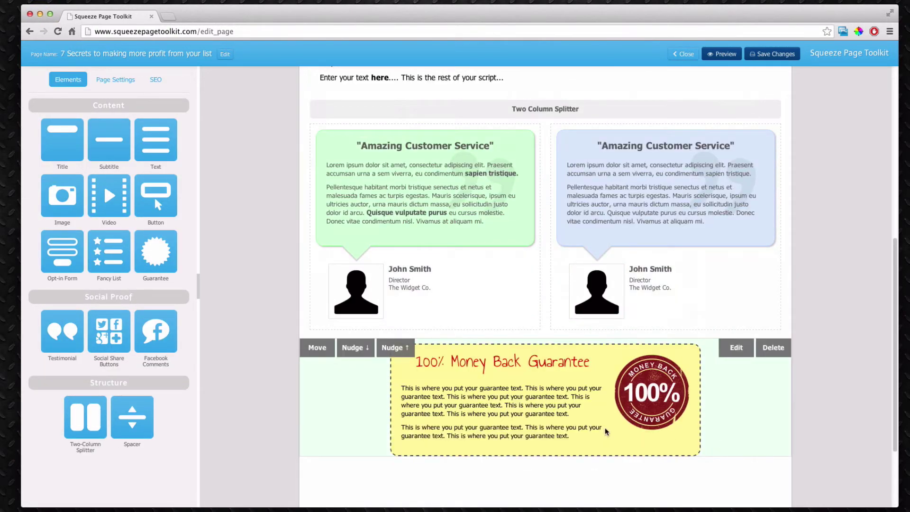
left_click(390, 351)
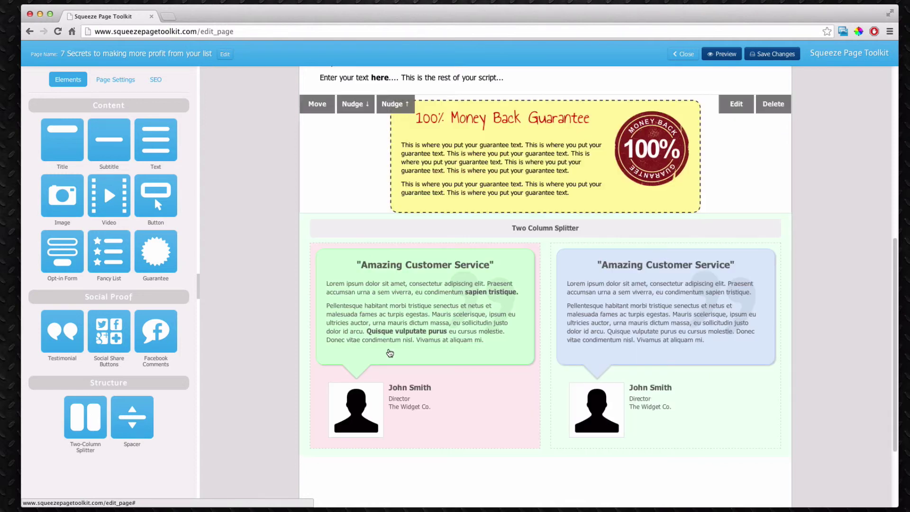
scroll(806, 260, "up", 3)
left_click(772, 208)
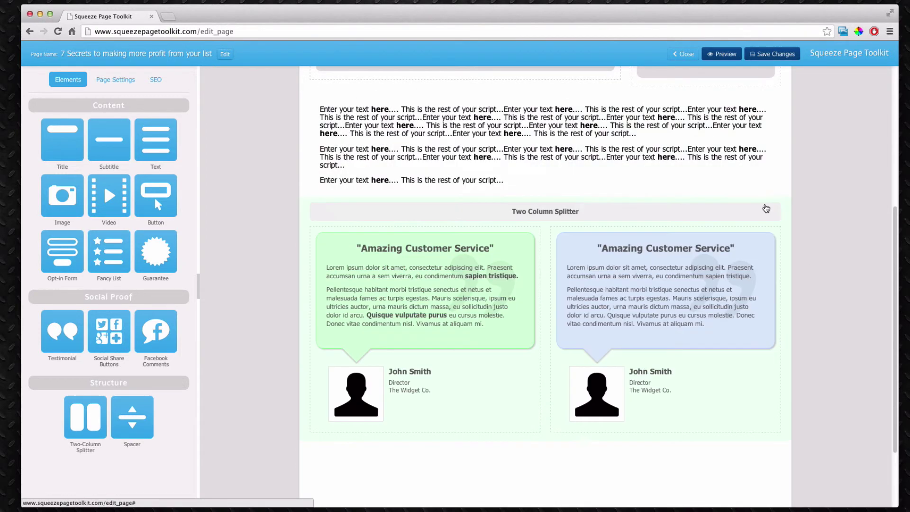
scroll(797, 204, "up", 6)
Save the page and scroll through its live preview in a new tab.
left_click(773, 53)
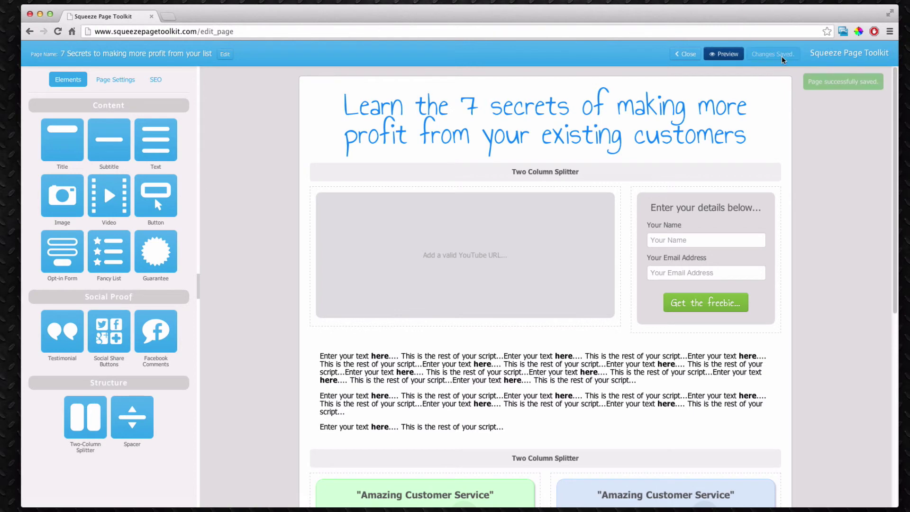
left_click(722, 53)
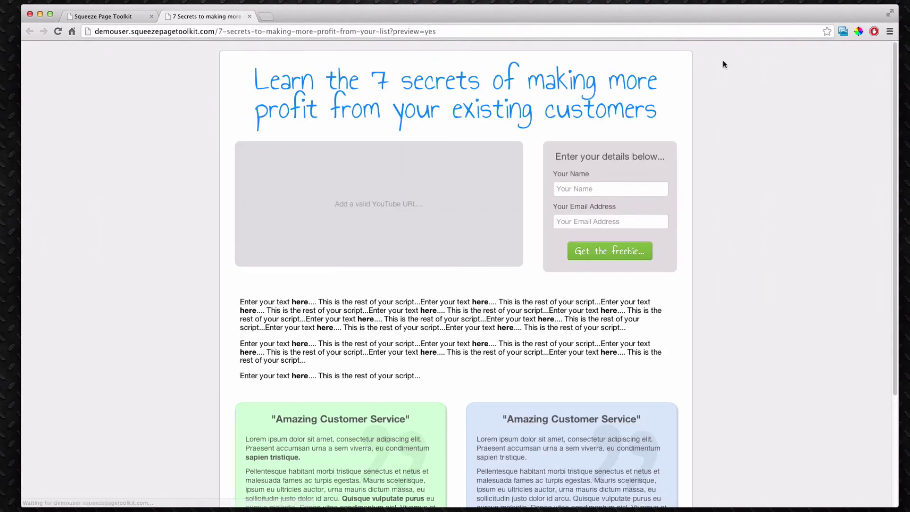
scroll(740, 222, "down", 3)
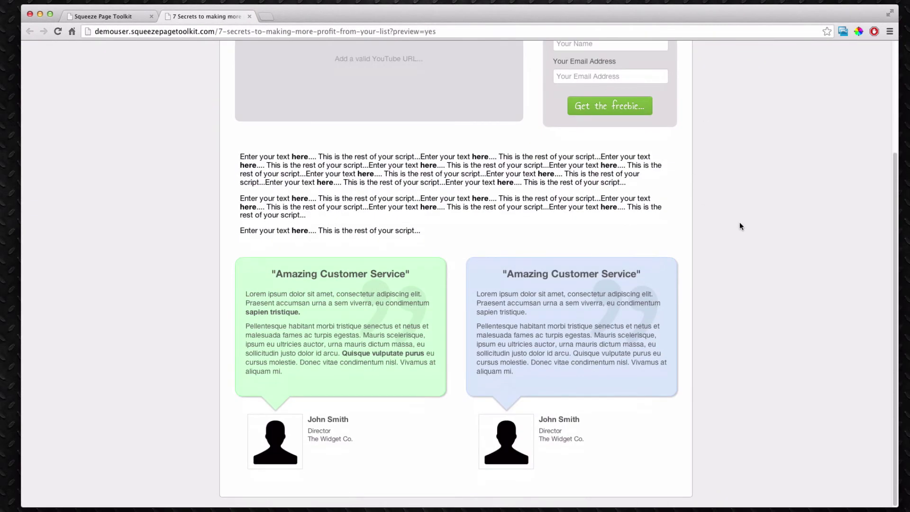
scroll(740, 222, "up", 3)
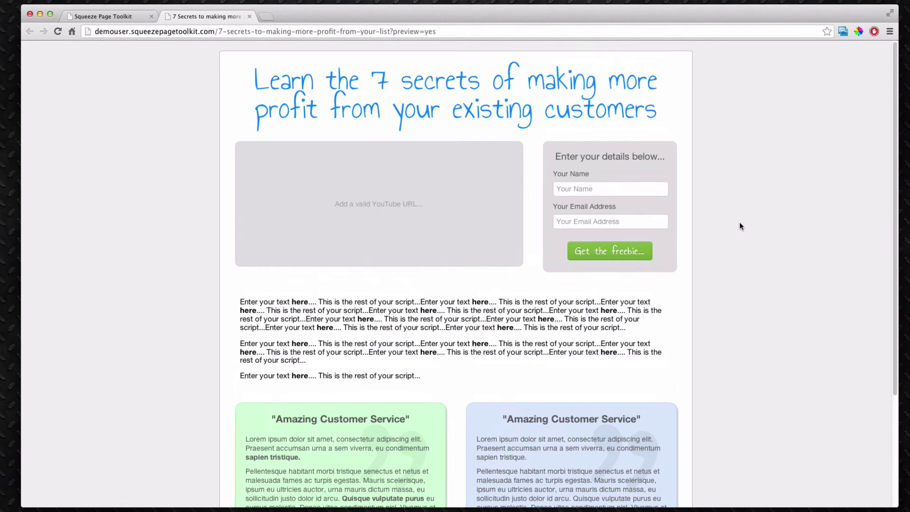